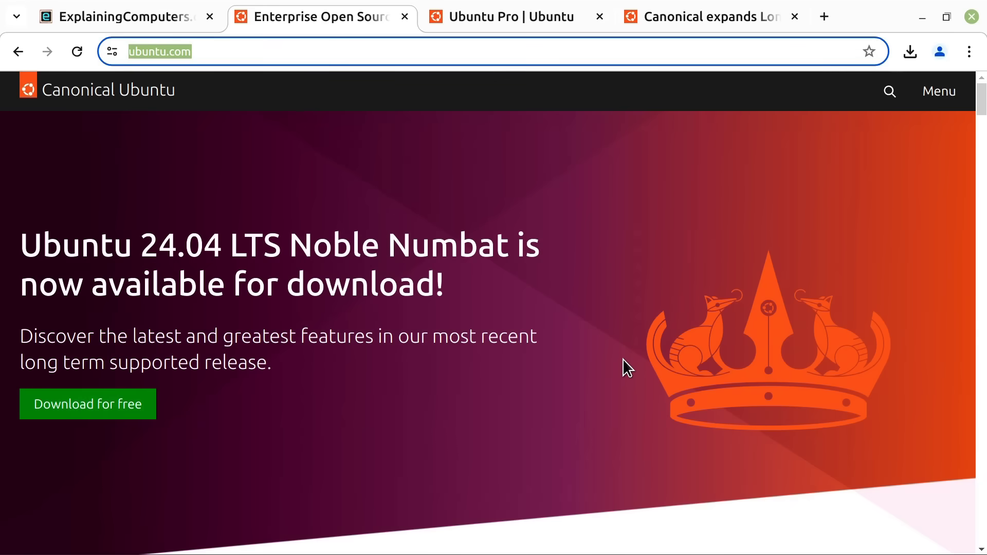
pyautogui.moveTo(907, 548)
pyautogui.click(494, 8)
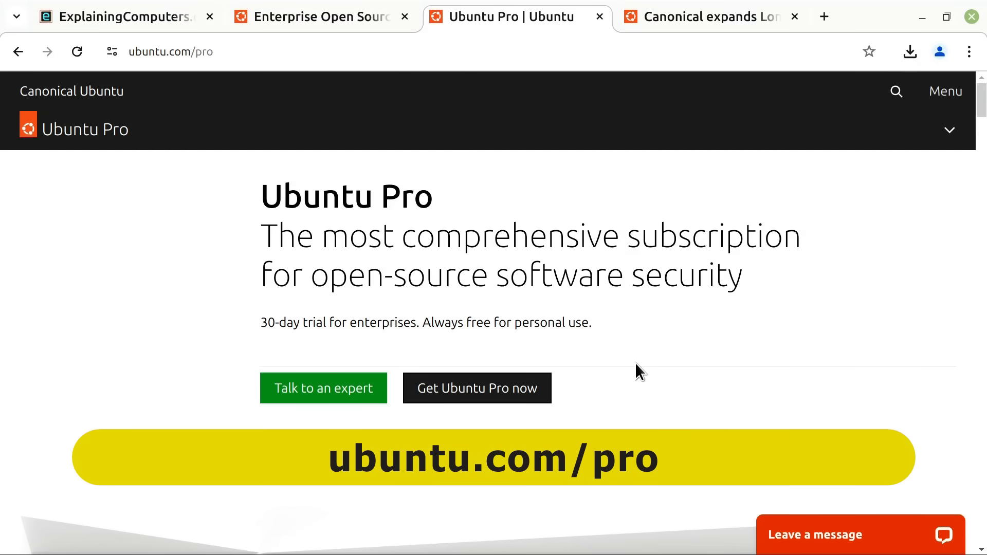
pyautogui.click(684, 20)
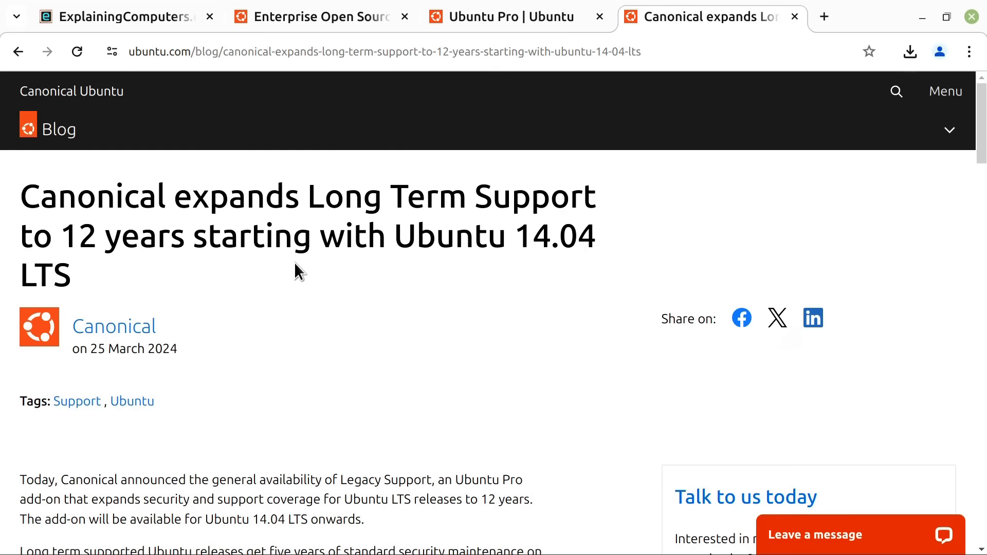
pyautogui.click(310, 20)
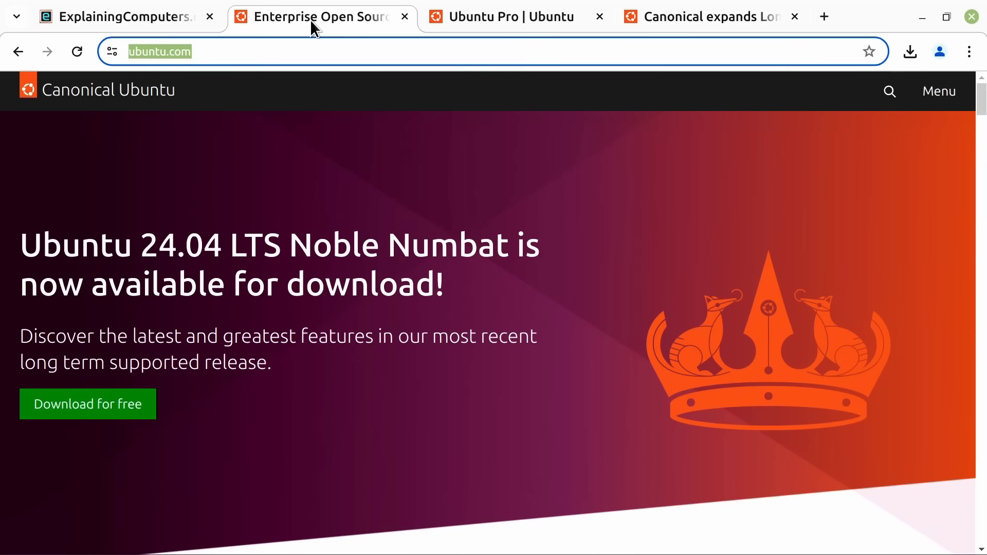
# Step: Open the Ubuntu Desktop download page and check the 24.04 requirements: 2 GHz dual-core, 4 GB RAM, 25 GB disk
pyautogui.click(132, 413)
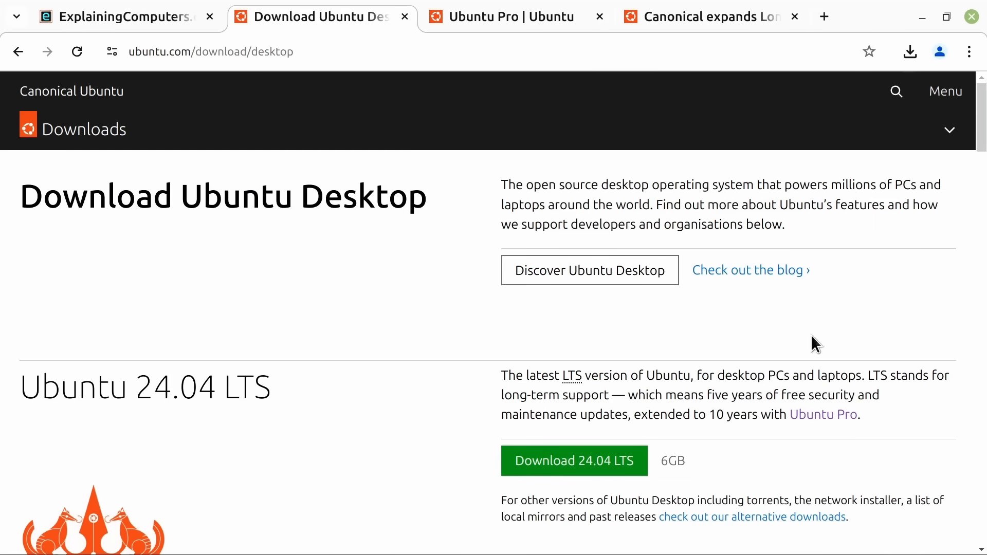
pyautogui.scroll(-6, 981, 194)
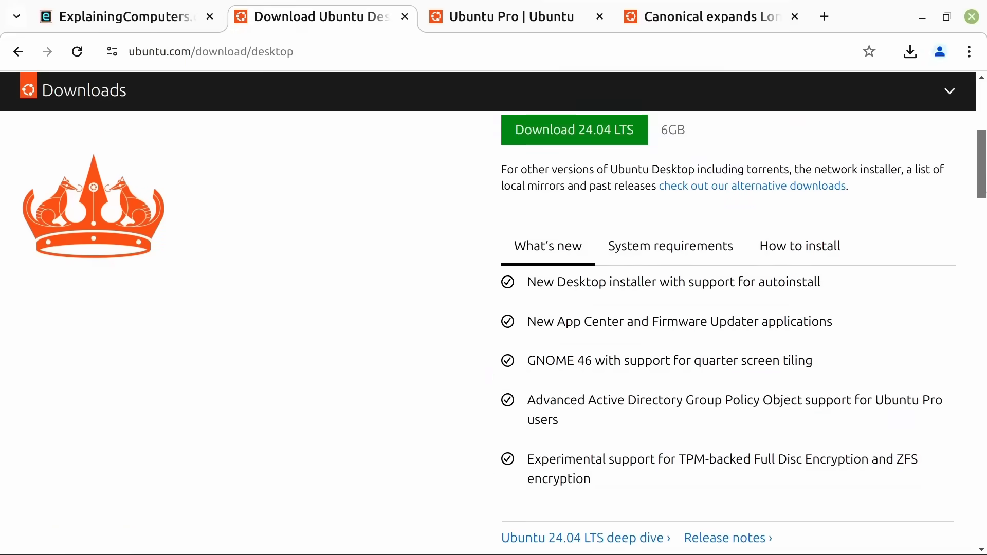
pyautogui.scroll(-1, 980, 194)
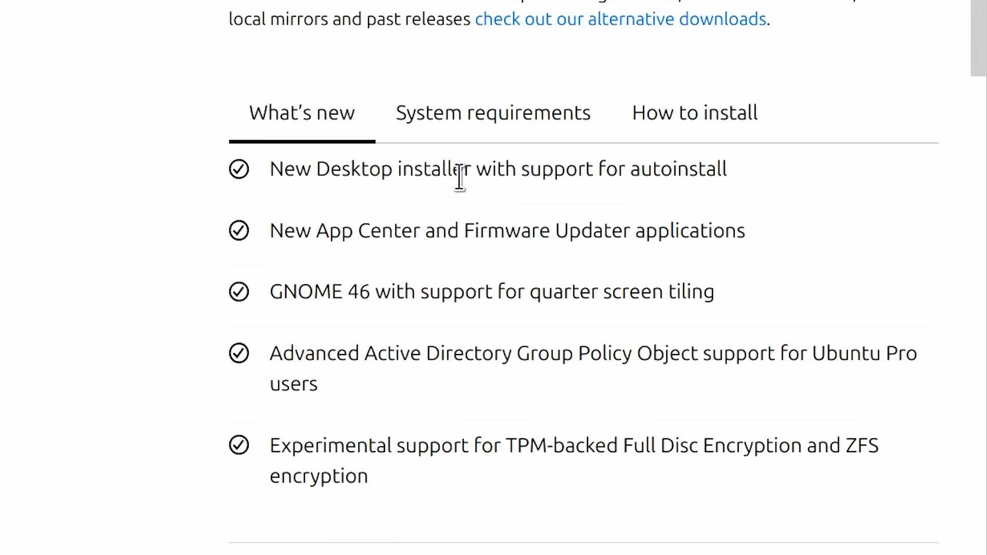
pyautogui.click(463, 118)
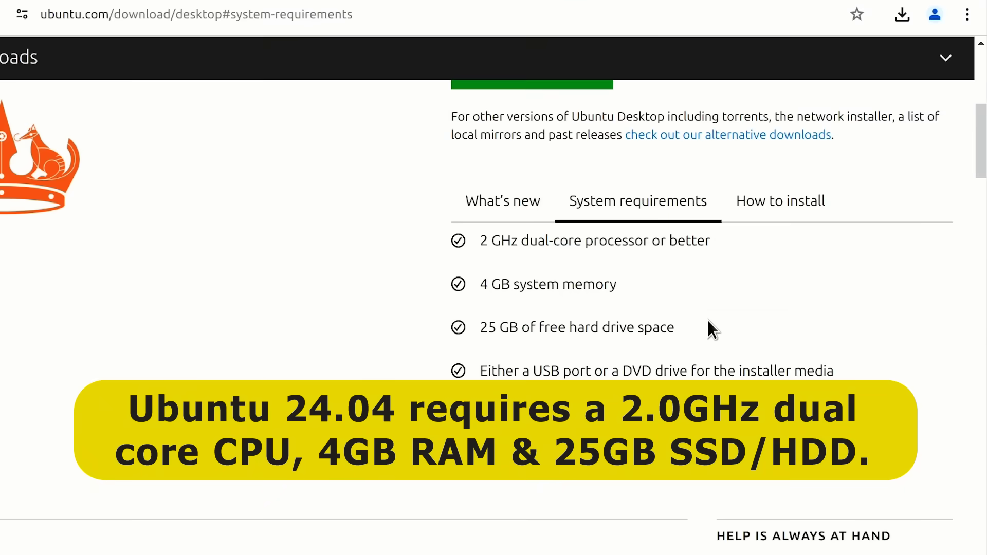
pyautogui.moveTo(981, 194); pyautogui.dragTo(982, 148)
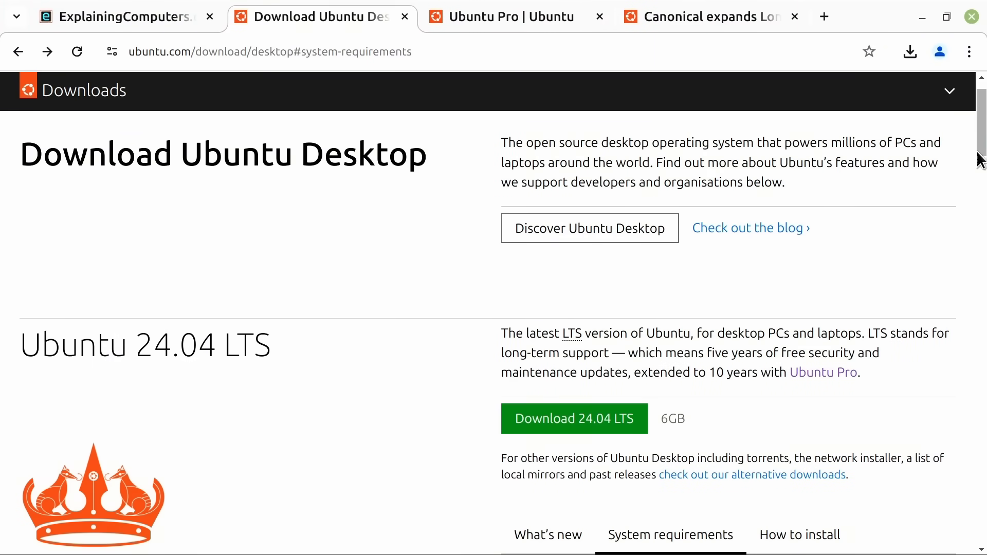
# Step: Save ubuntu-24.04-desktop-amd64.iso into the Downloads/Ubuntu folder and let the 5.7 GB download finish
pyautogui.click(584, 418)
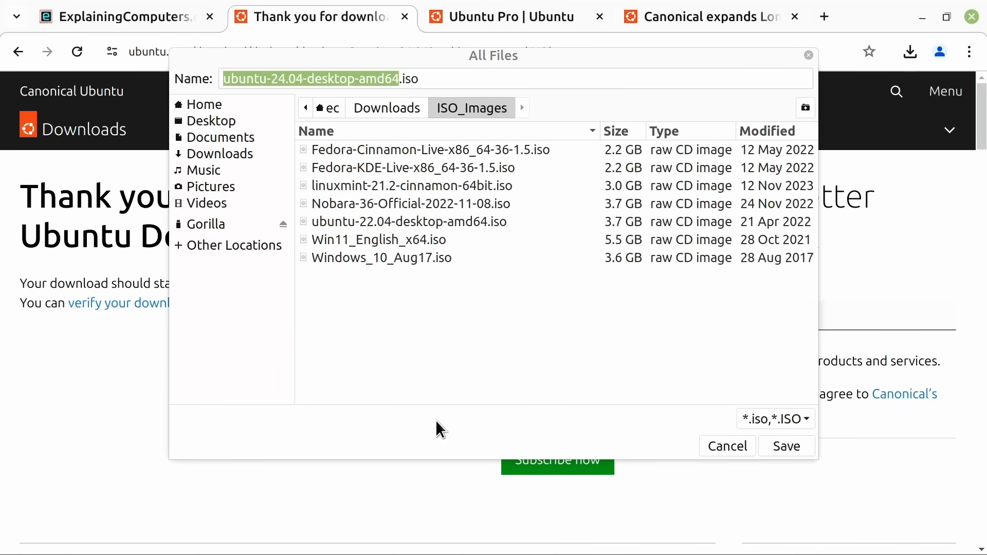
pyautogui.click(385, 108)
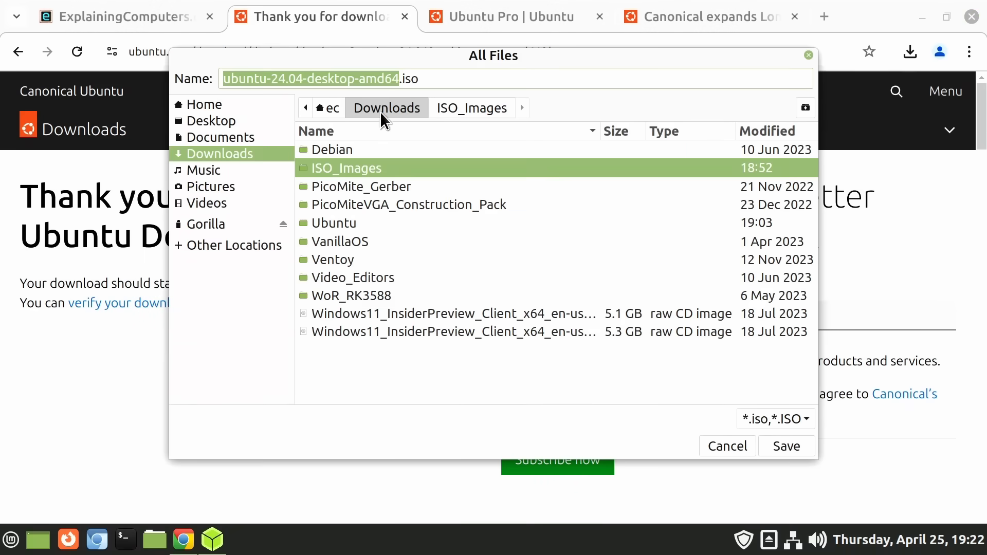
pyautogui.doubleClick(333, 222)
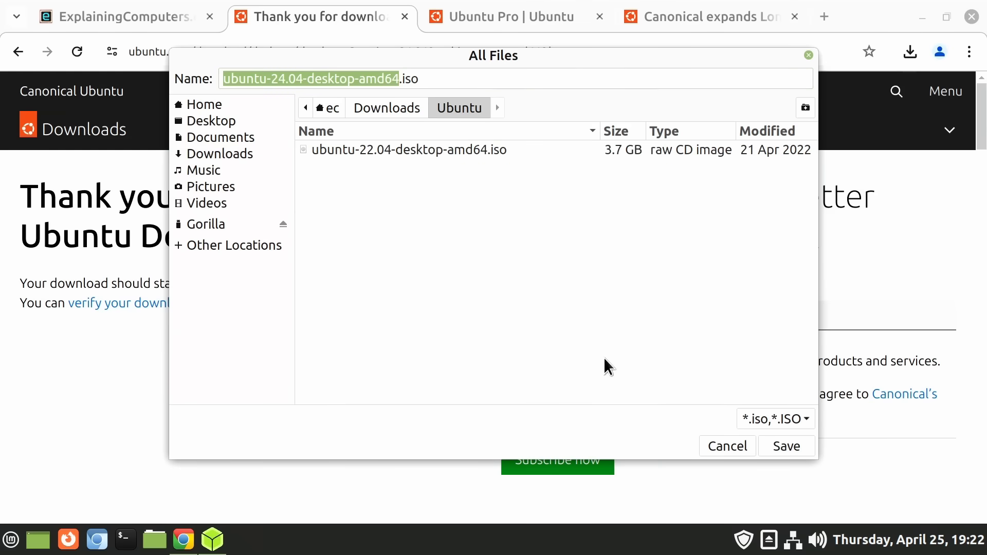
pyautogui.click(773, 443)
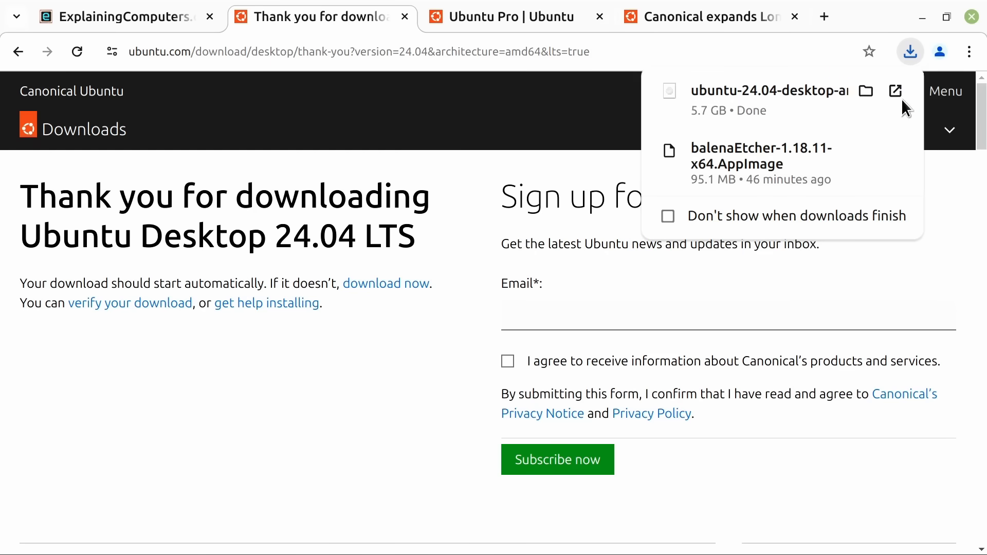
# Step: Choose ubuntu-24.04-desktop-amd64.iso from the Ubuntu folder as balenaEtcher's source image
pyautogui.click(920, 17)
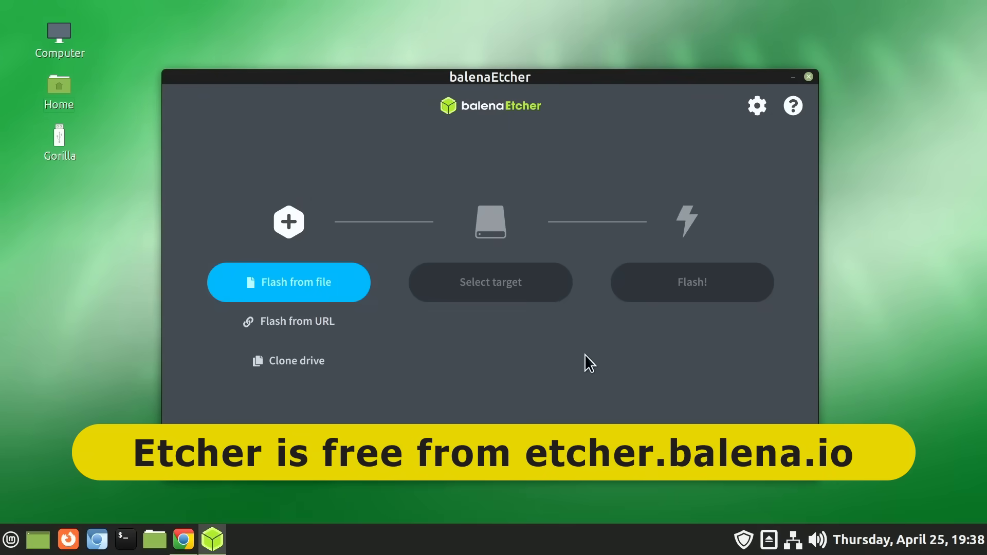
pyautogui.click(318, 286)
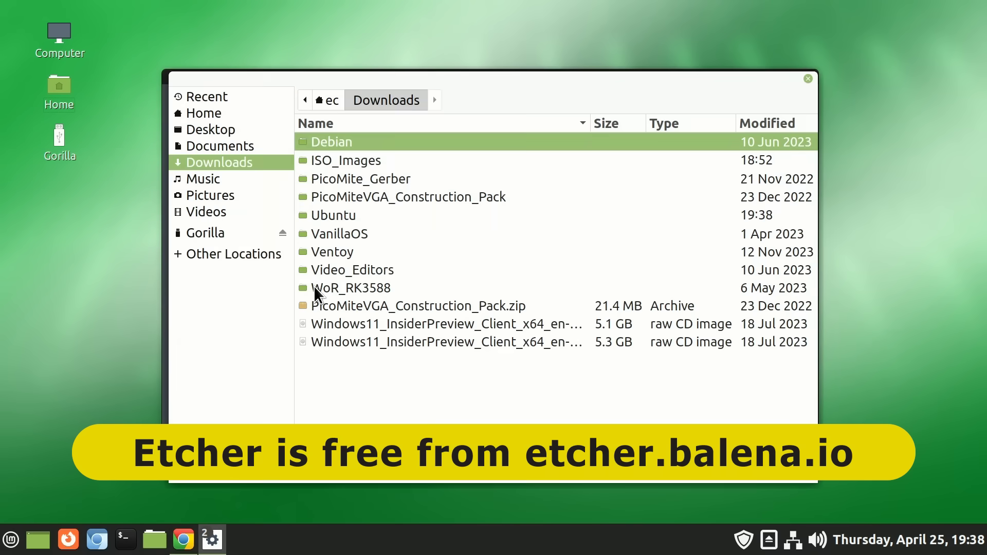
pyautogui.doubleClick(346, 216)
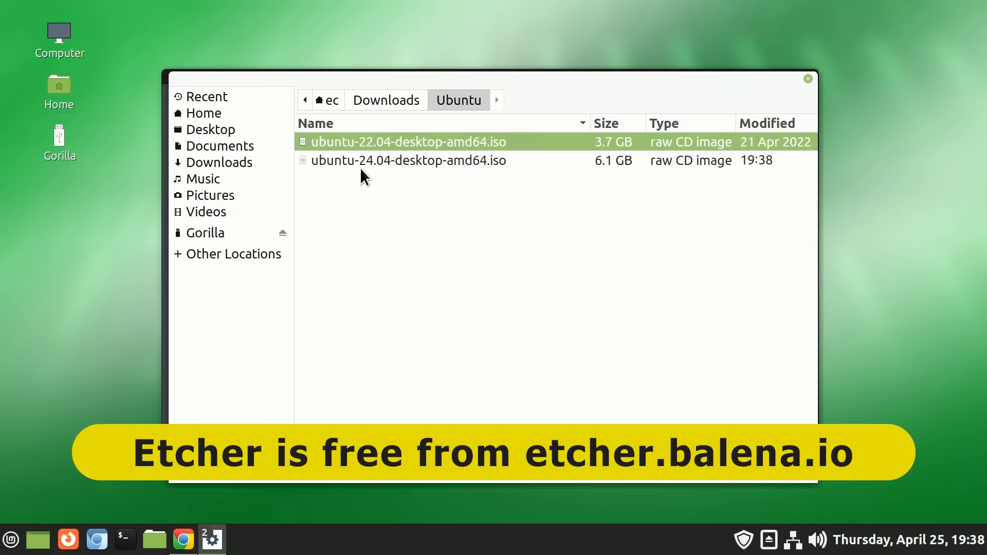
pyautogui.click(362, 160)
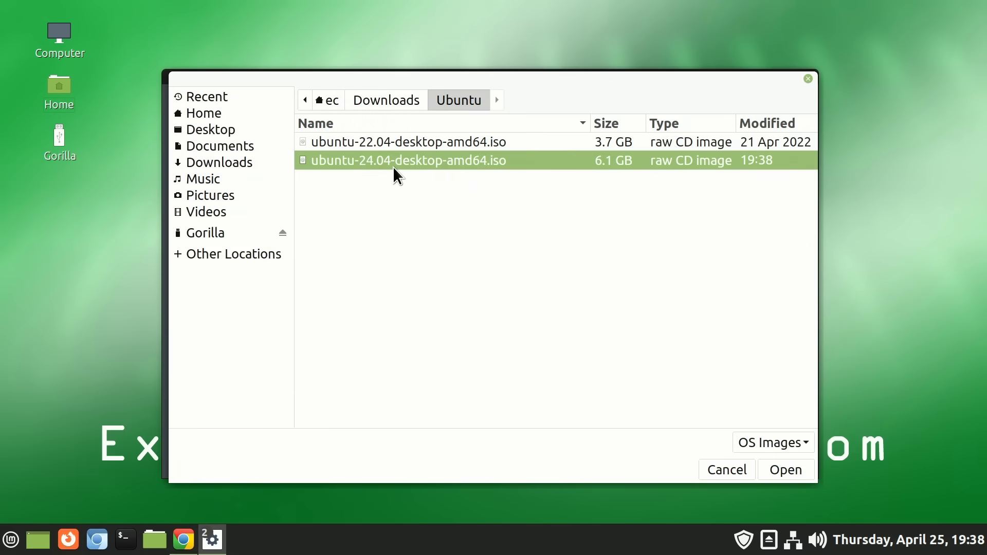
pyautogui.click(774, 468)
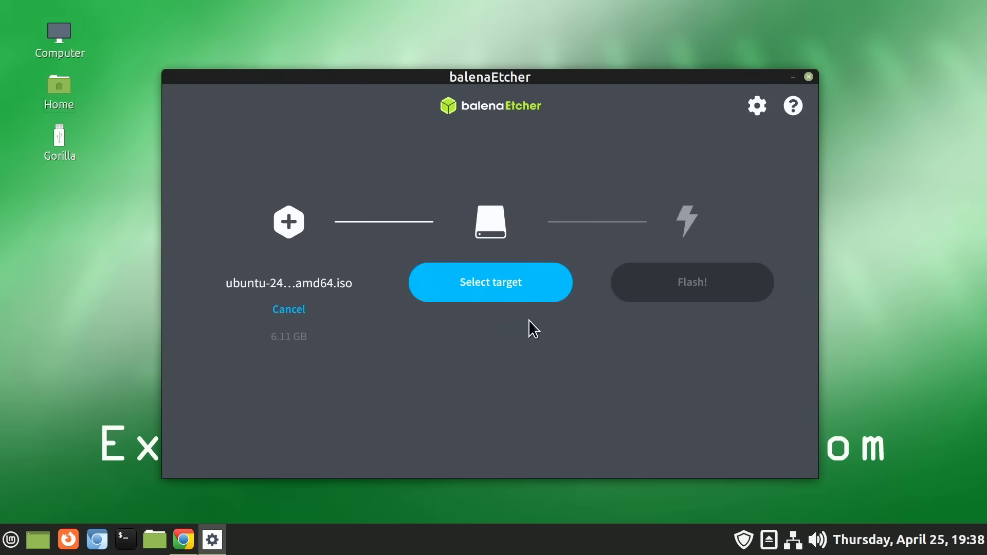
# Step: Select the 31 GB USB DISK 3.0 drive as the flash target
pyautogui.click(503, 291)
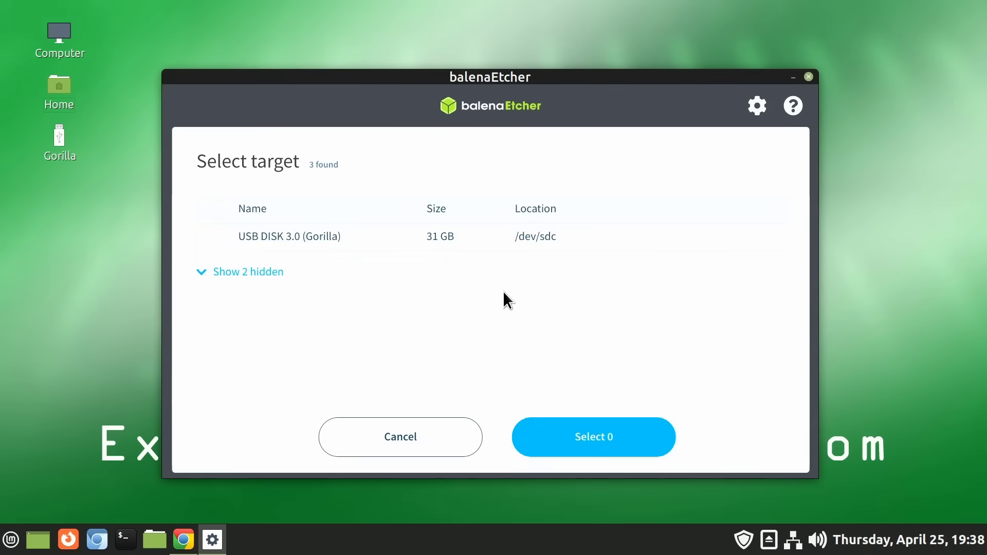
pyautogui.click(217, 237)
pyautogui.click(574, 437)
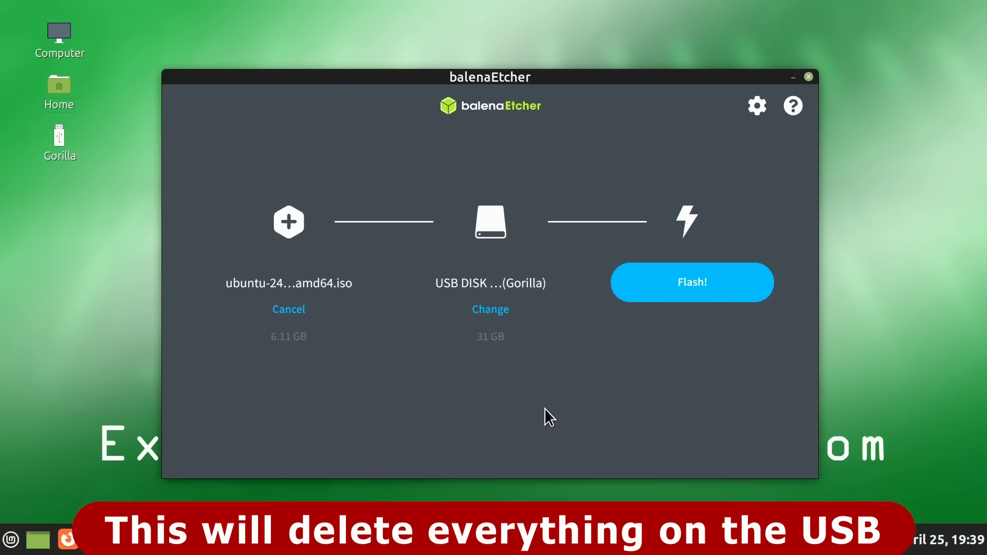
# Step: Flash the Ubuntu 24.04 image to the USB drive, then boot from it into the installer
pyautogui.click(688, 306)
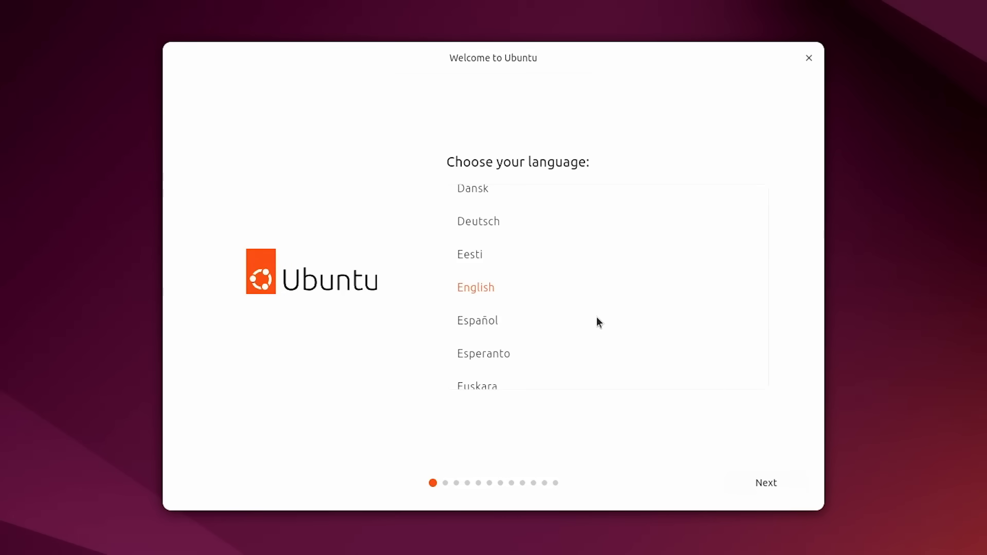
# Step: Keep English as the language and turn on Large text under the Seeing accessibility options
pyautogui.click(766, 492)
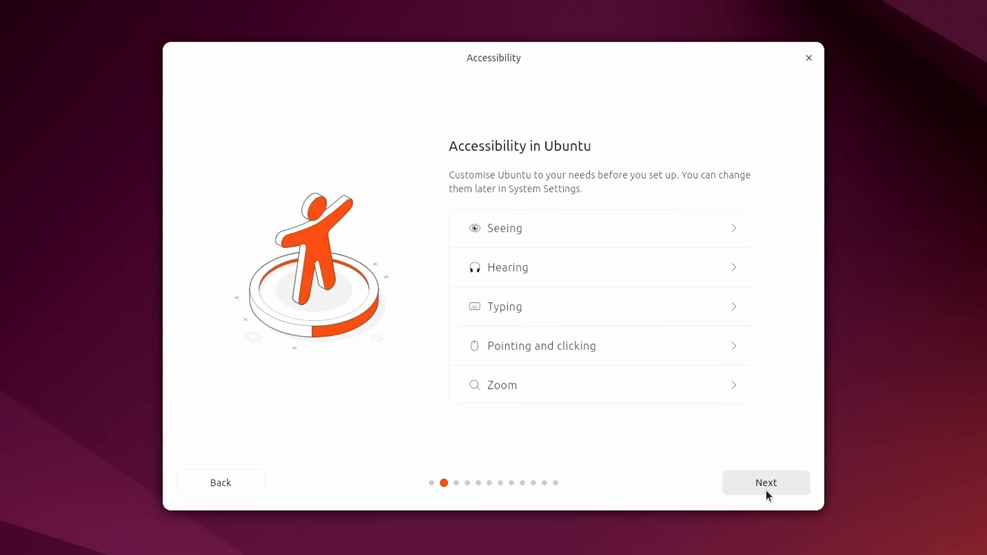
pyautogui.click(735, 229)
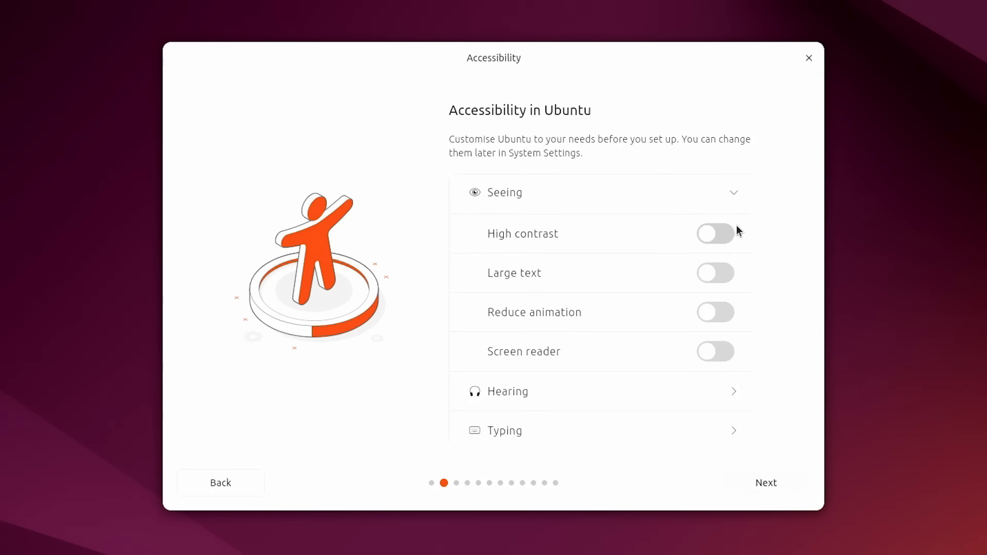
pyautogui.click(724, 278)
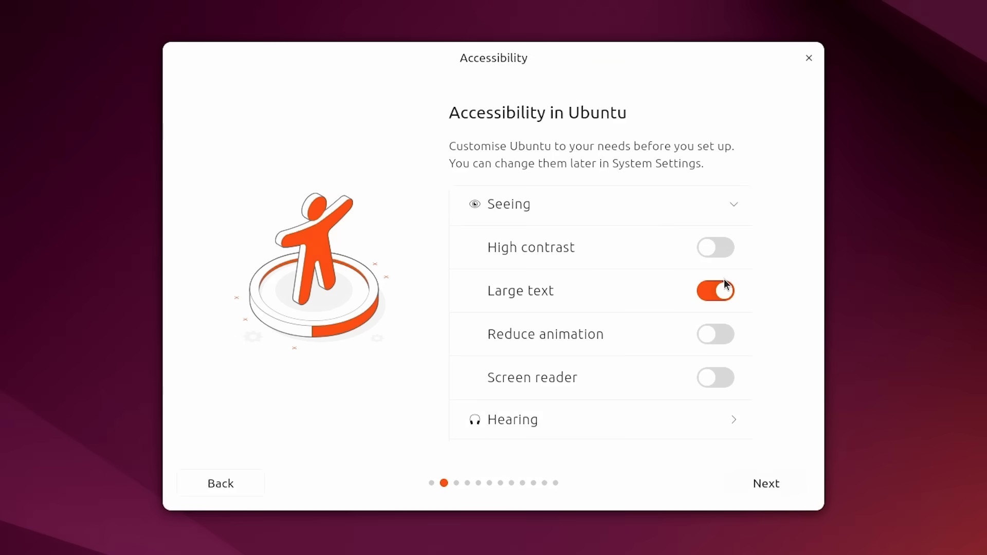
# Step: Choose the English (UK) keyboard layout and keep the wired internet connection
pyautogui.click(769, 482)
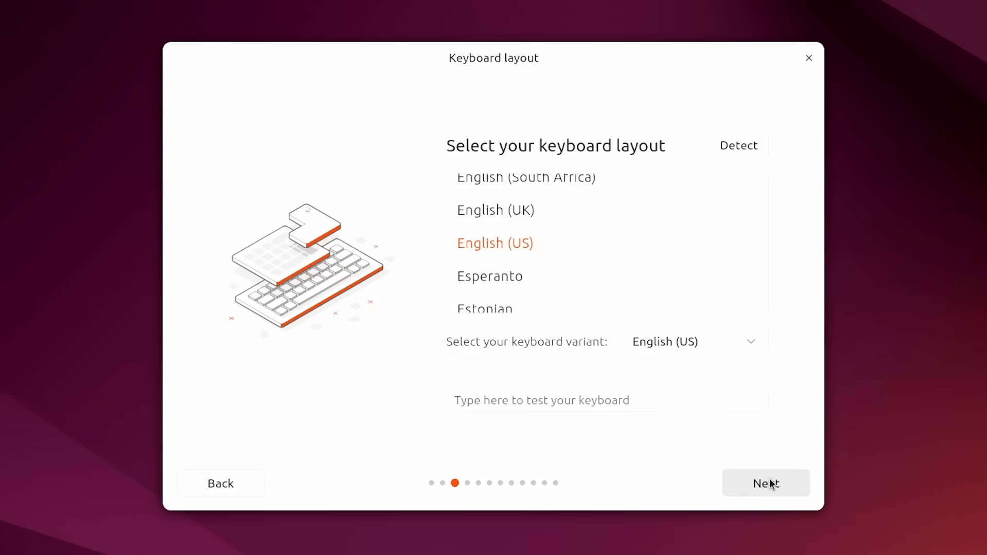
pyautogui.click(504, 215)
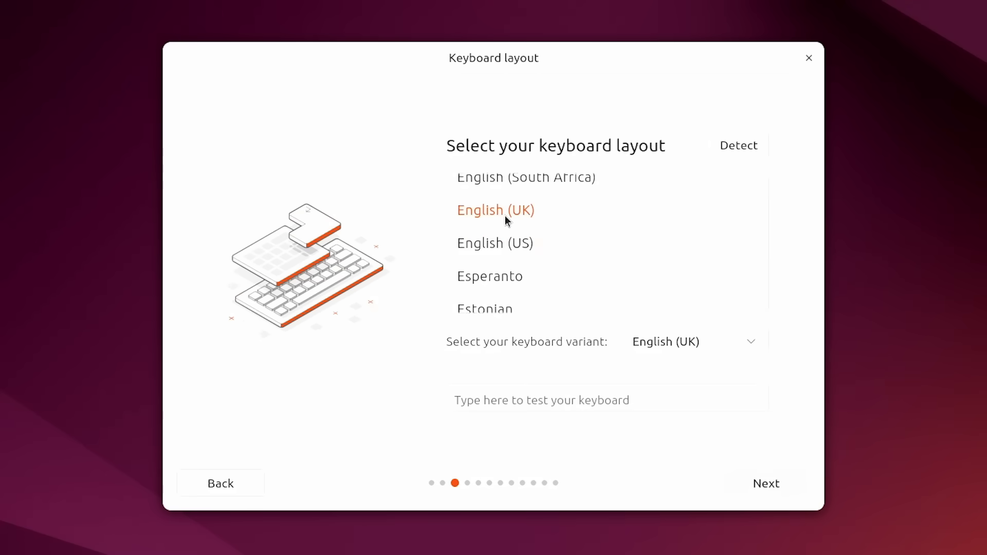
pyautogui.click(754, 484)
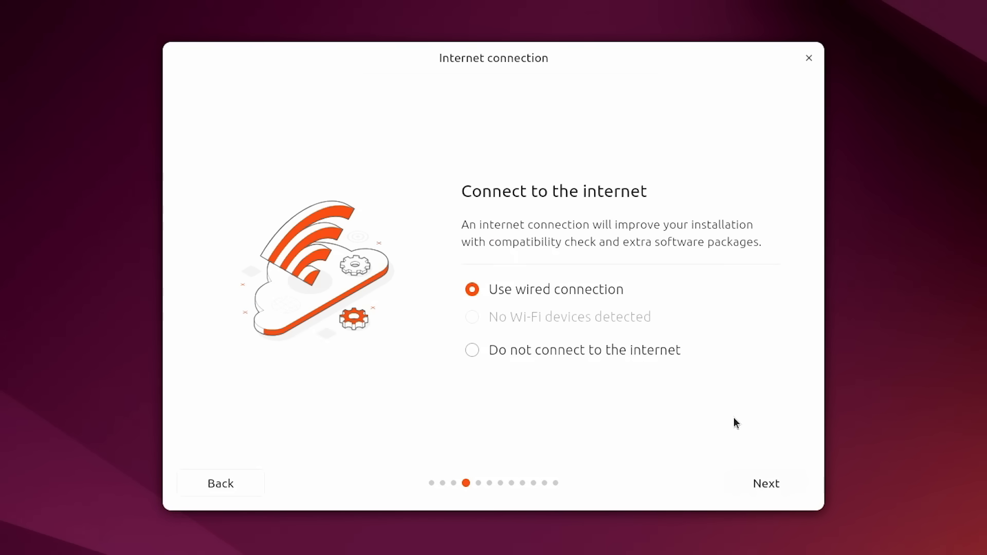
pyautogui.click(754, 484)
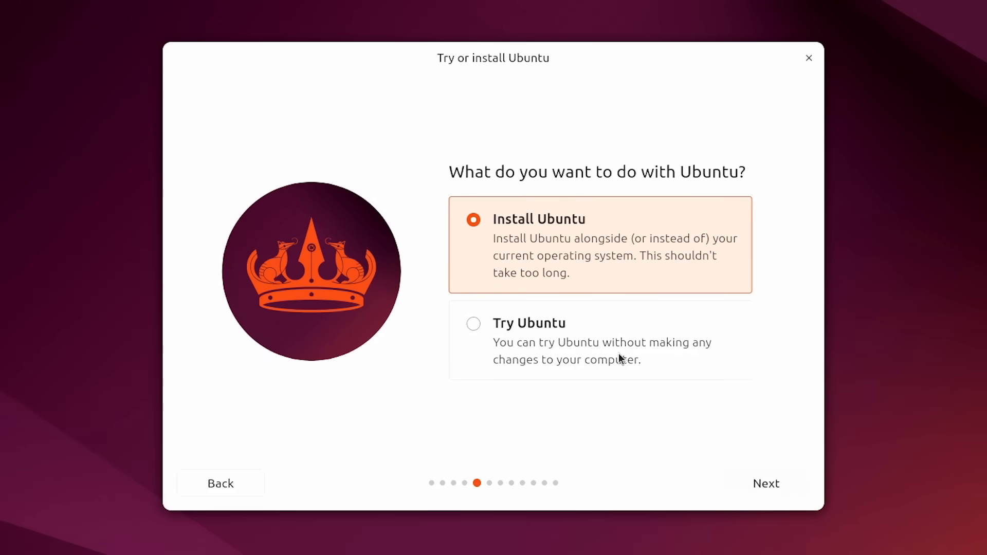
# Step: Choose Install Ubuntu, keep Interactive installation, and pick the Extended selection of apps
pyautogui.click(747, 483)
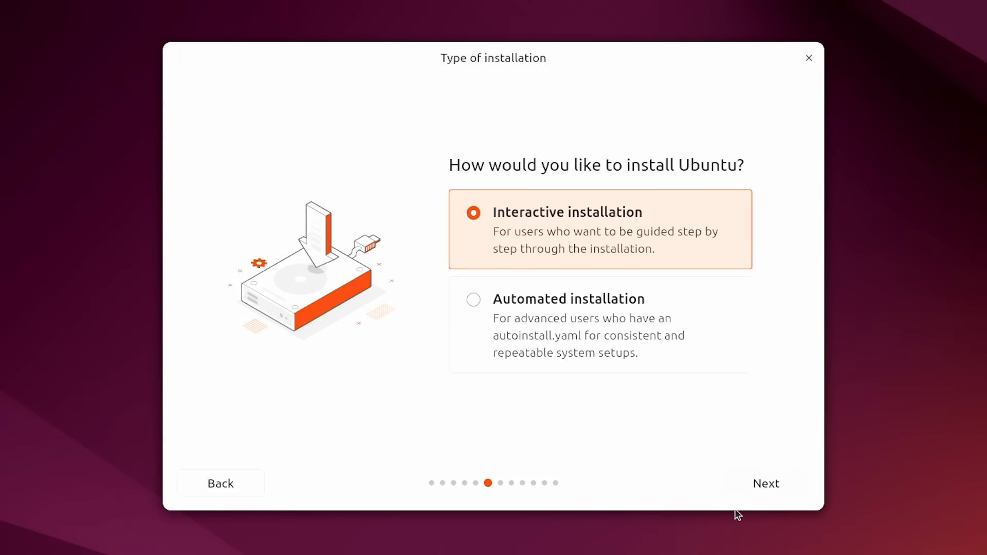
pyautogui.click(754, 483)
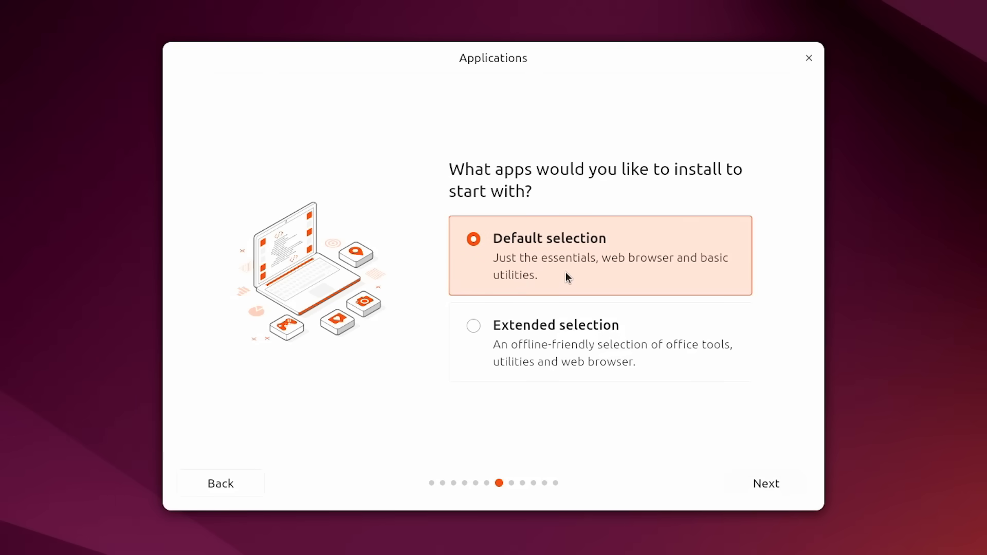
pyautogui.click(547, 334)
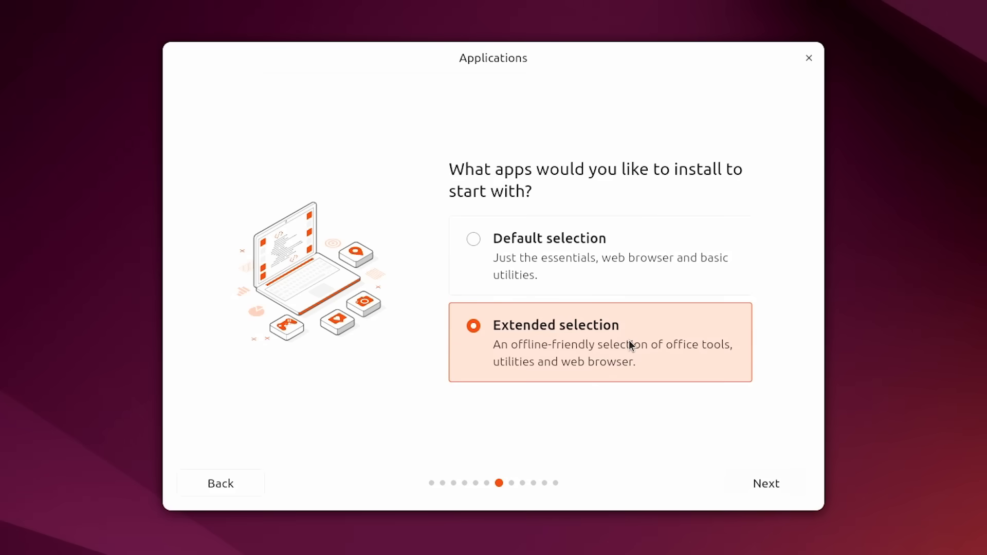
pyautogui.click(756, 482)
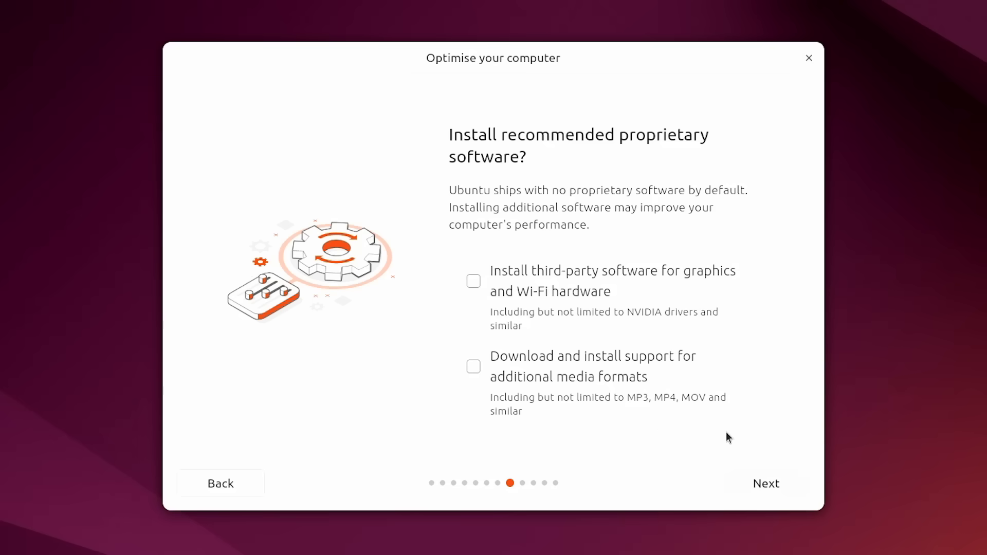
# Step: Include third-party drivers and media codecs, and choose Erase disk and install Ubuntu
pyautogui.click(473, 283)
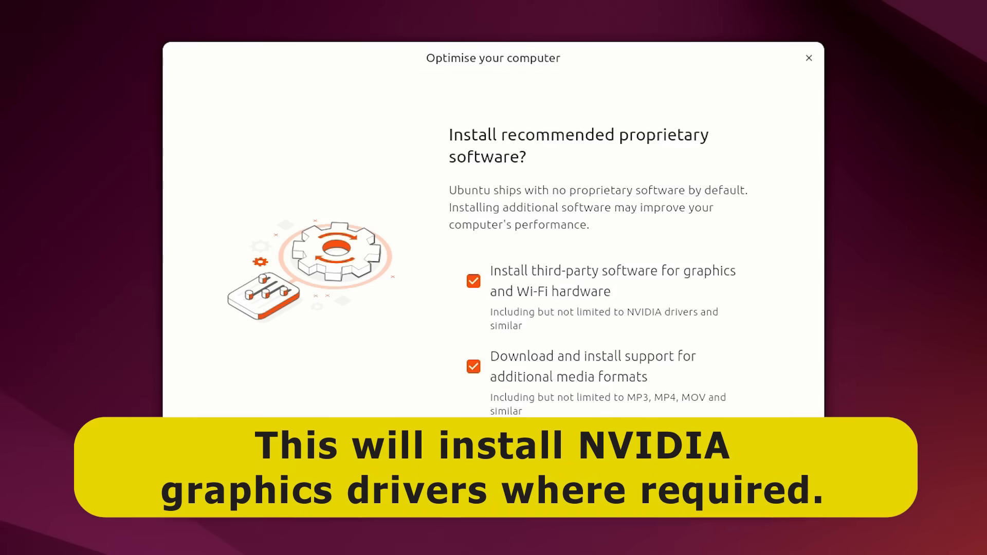
pyautogui.click(780, 485)
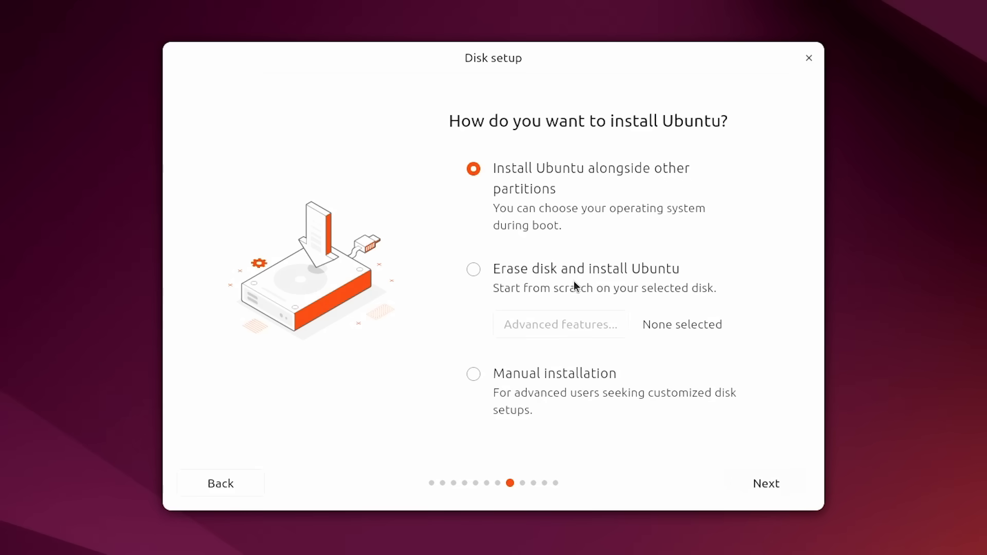
pyautogui.click(473, 269)
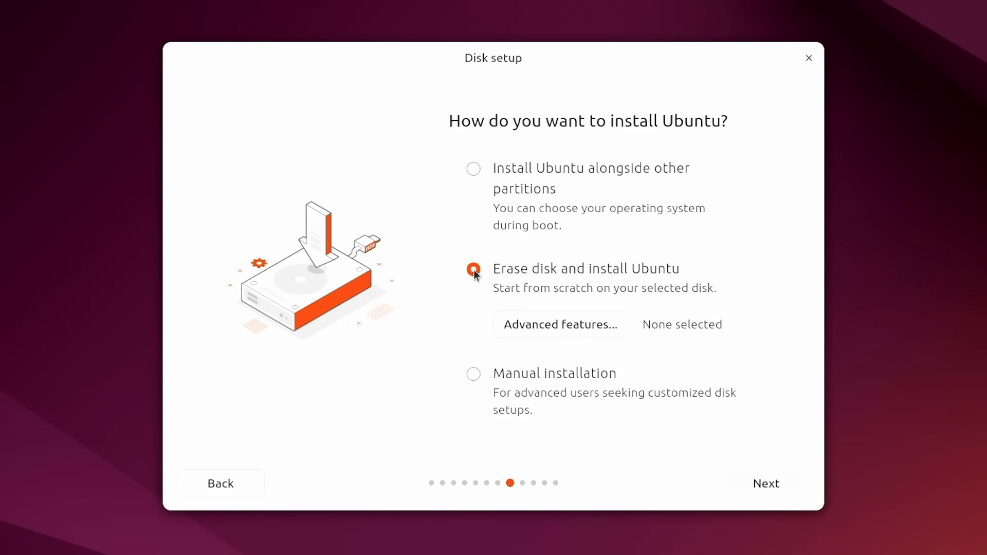
pyautogui.click(774, 488)
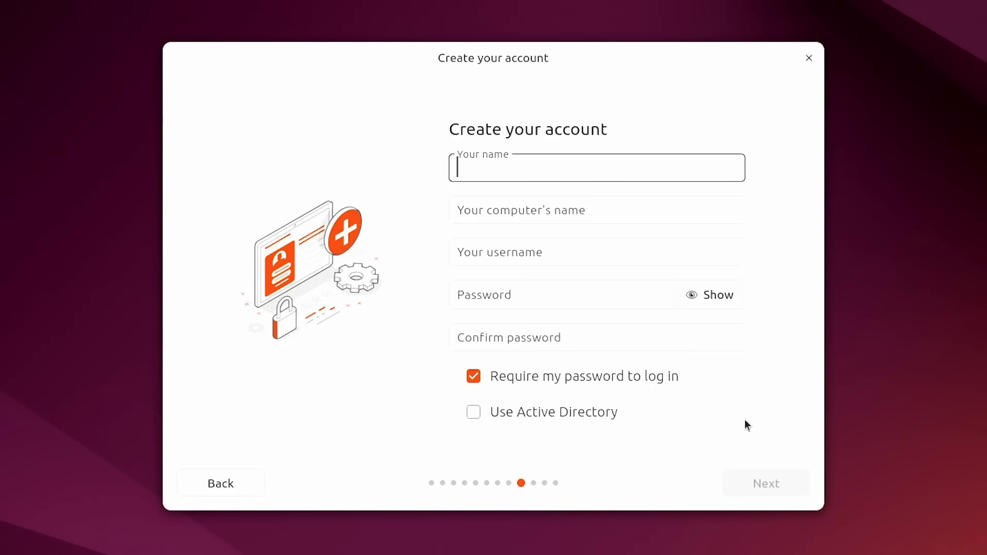
# Step: Fill in the account form with the user's name, a username, and the password twice
pyautogui.write('EC')
pyautogui.press('Tab')
pyautogui.write('ecu24')
pyautogui.press('Tab')
pyautogui.press('Tab')
pyautogui.write('•••••••••••')
pyautogui.press('Tab')
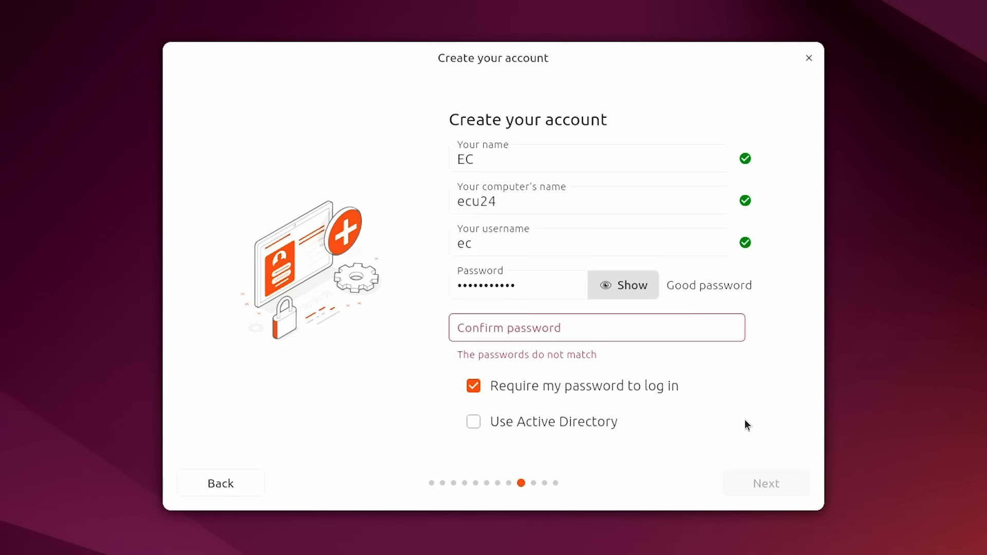
pyautogui.write('•••••••••••')
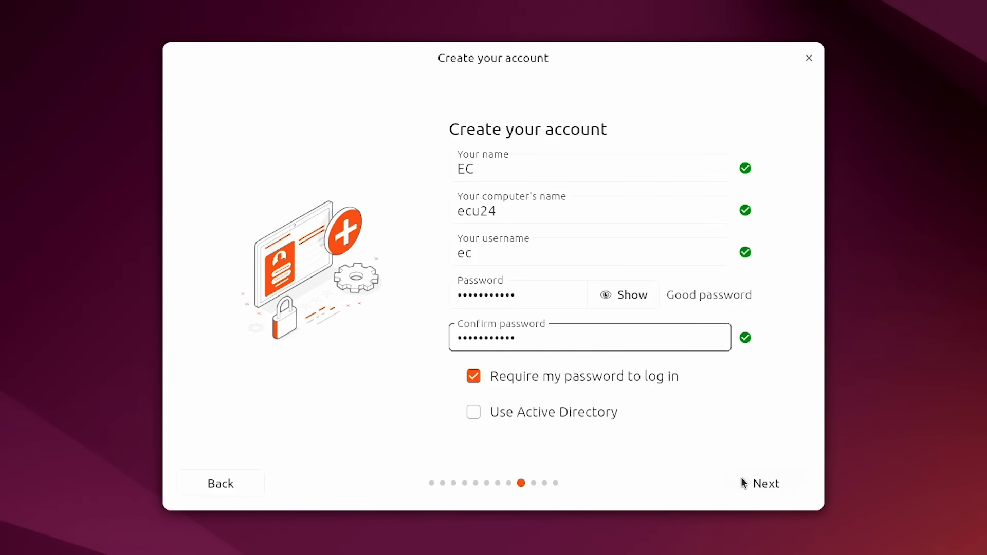
# Step: Accept the account details and the Europe/London timezone, then install Ubuntu 24.04
pyautogui.click(774, 491)
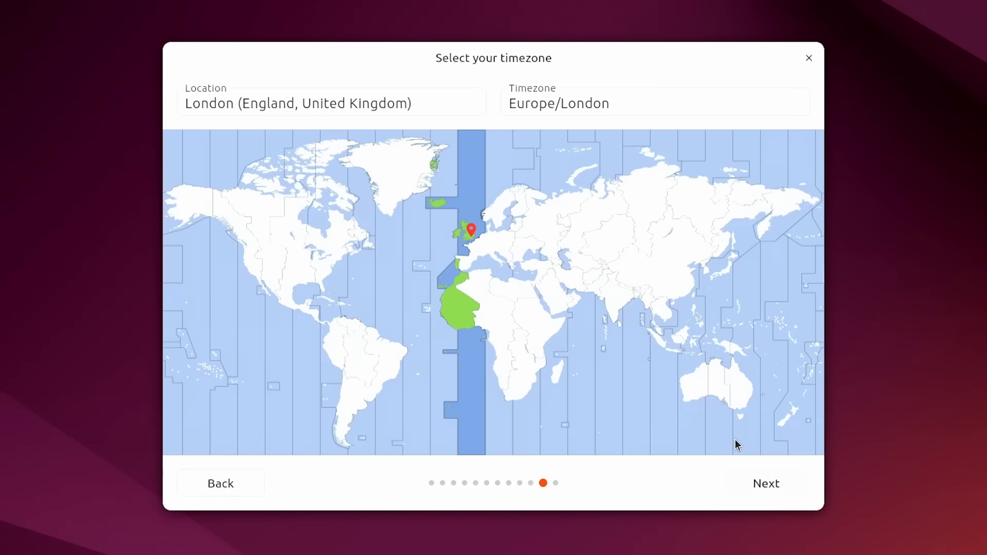
pyautogui.click(759, 489)
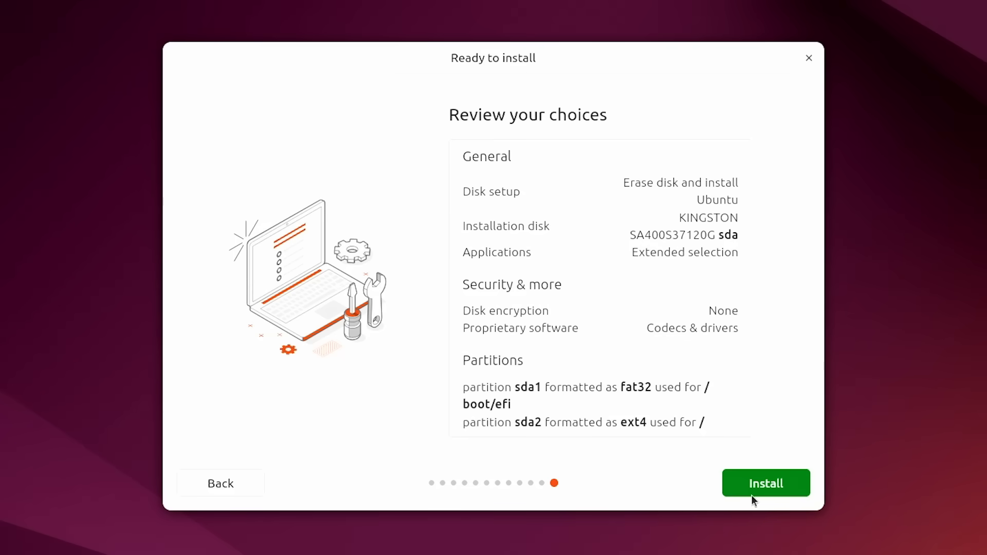
pyautogui.click(756, 477)
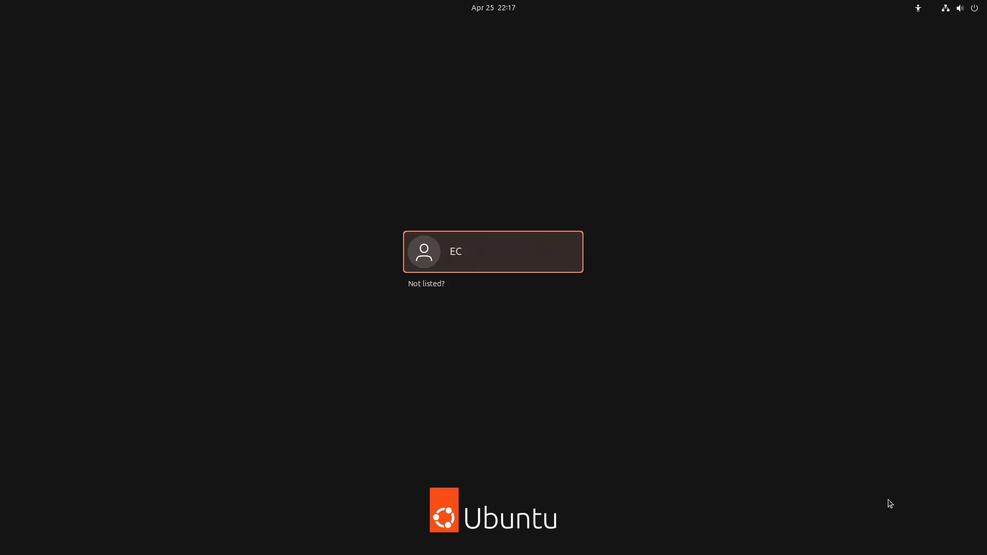
# Step: Sign in to the new user account with its password
pyautogui.press('Return')
pyautogui.write('*******')
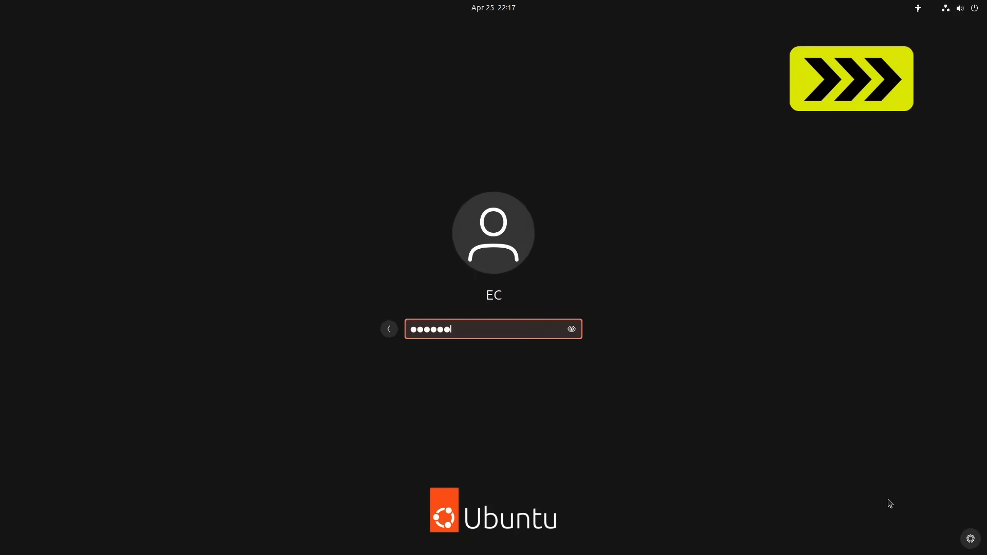
pyautogui.press('Return')
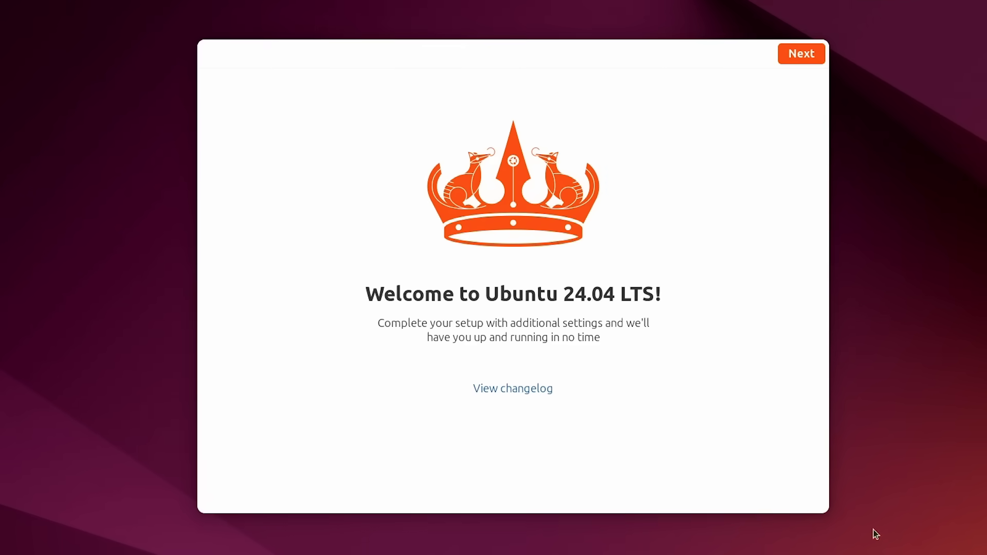
# Step: Finish the welcome wizard, skipping Ubuntu Pro and keeping system data sharing
pyautogui.click(807, 58)
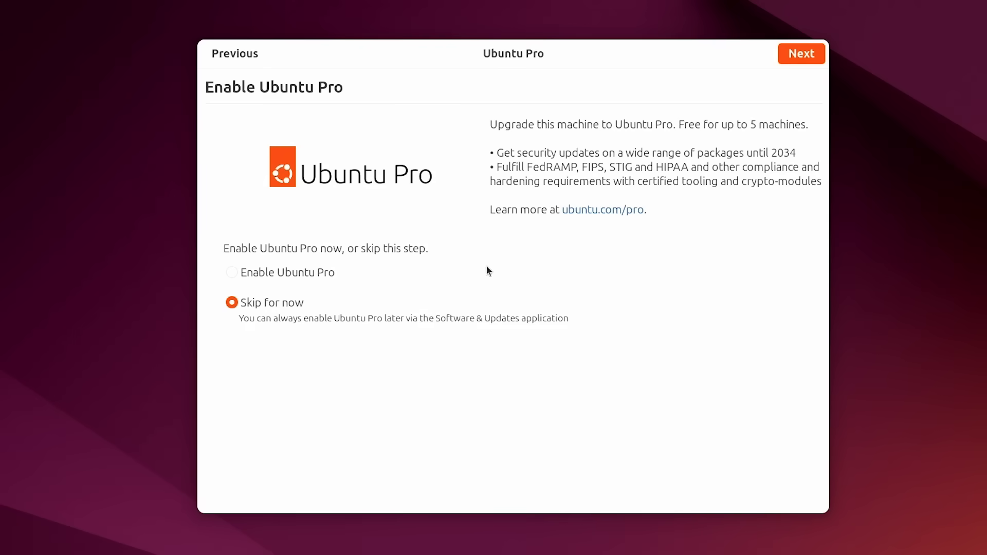
pyautogui.click(804, 57)
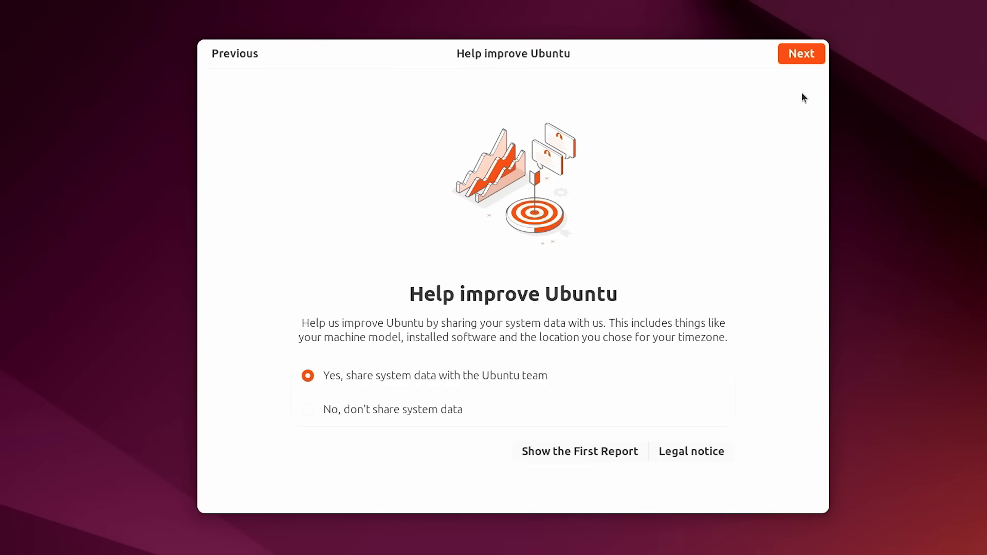
pyautogui.click(800, 60)
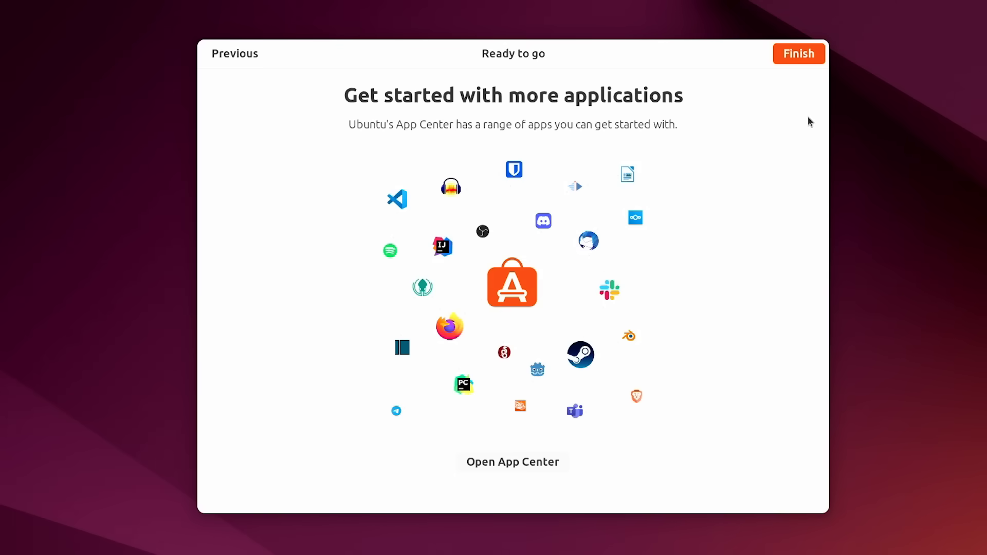
pyautogui.click(794, 59)
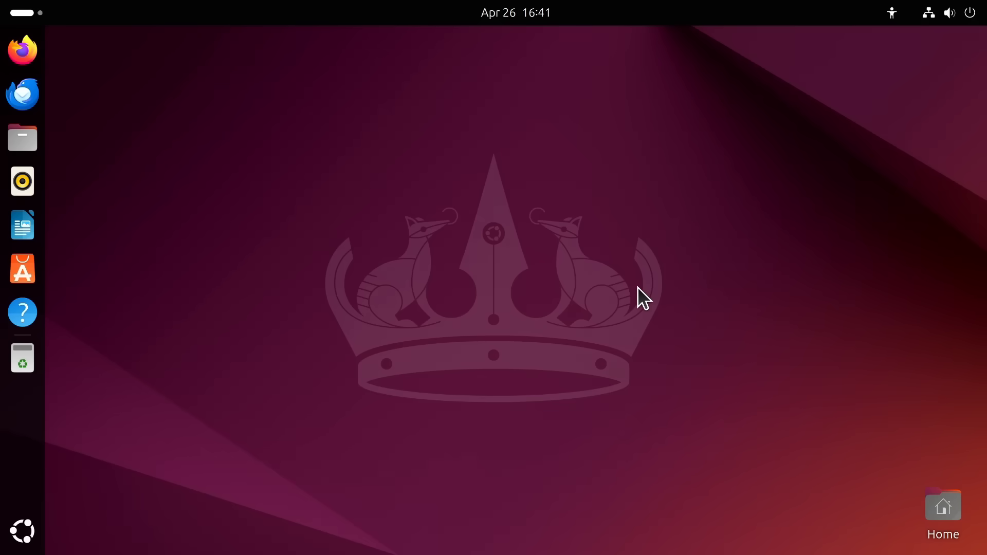
# Step: Open quick settings and look through the power menu and the available Wi-Fi networks
pyautogui.click(928, 11)
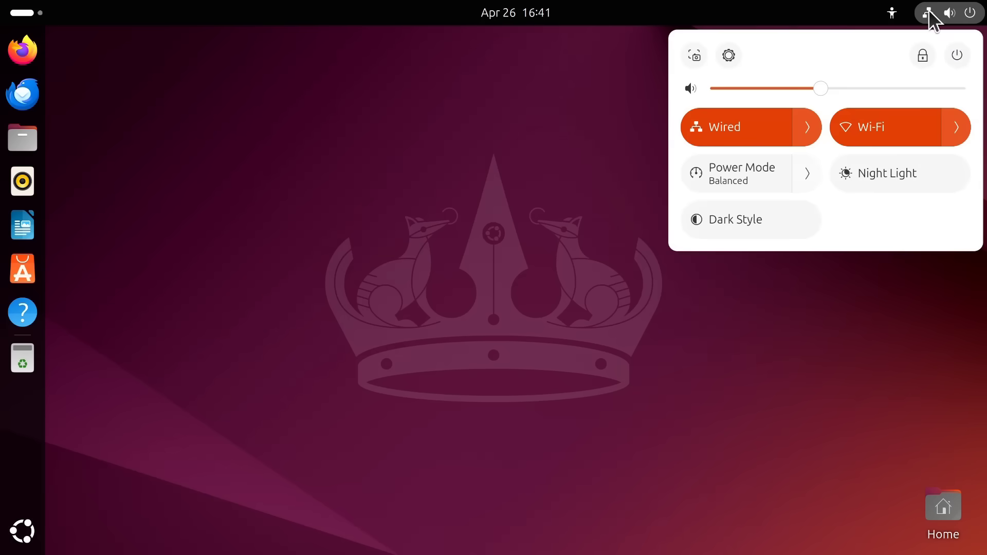
pyautogui.click(958, 54)
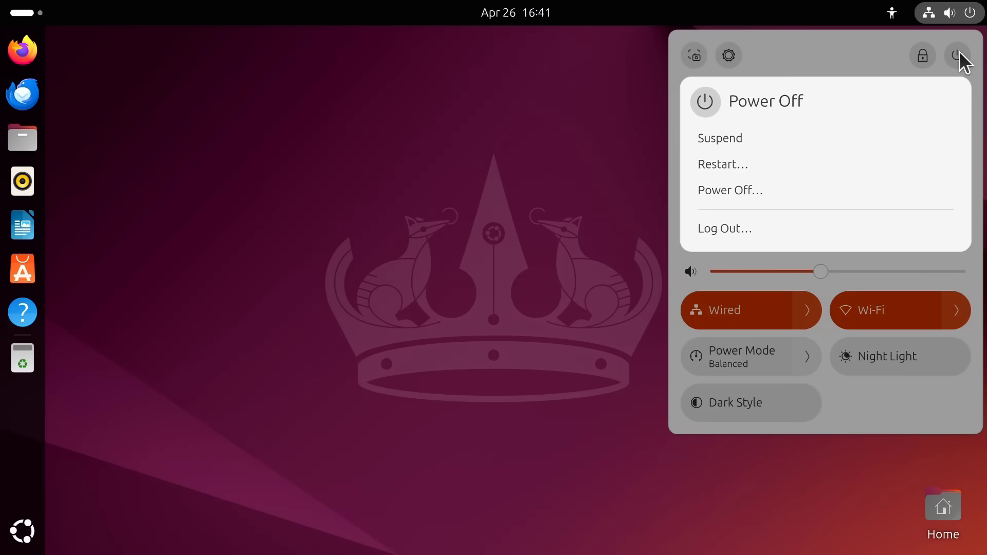
pyautogui.click(957, 52)
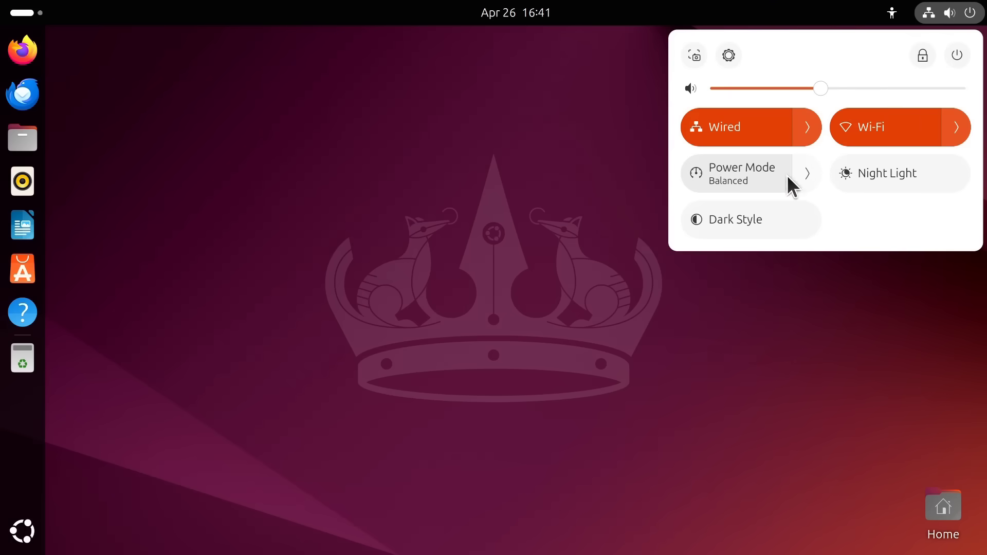
pyautogui.click(957, 129)
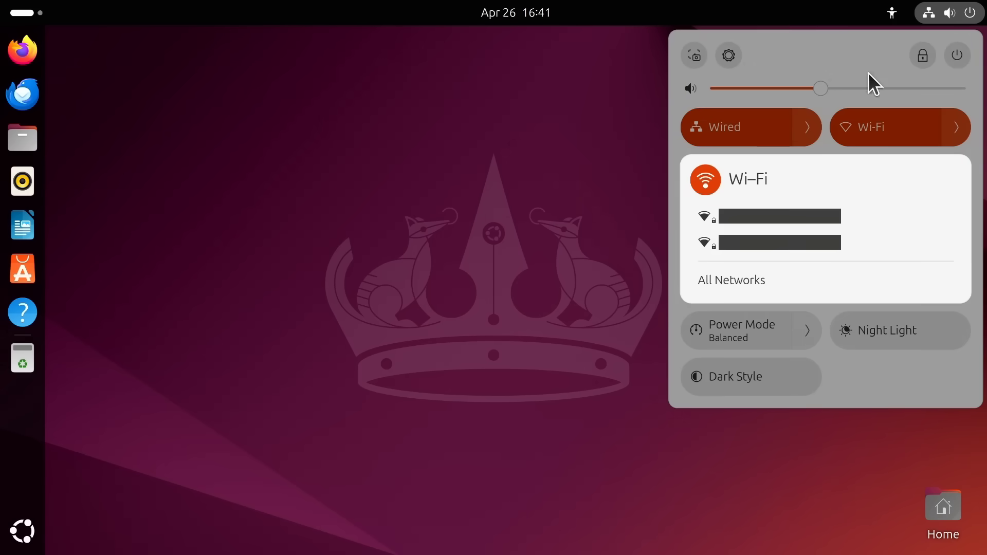
pyautogui.click(853, 57)
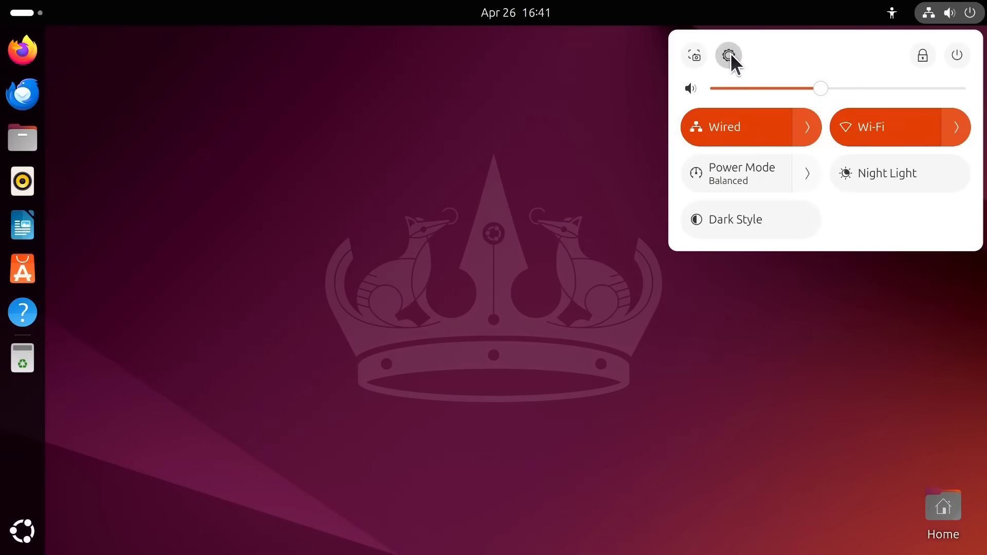
# Step: Launch the Settings app and view the Privacy & Security page
pyautogui.click(728, 54)
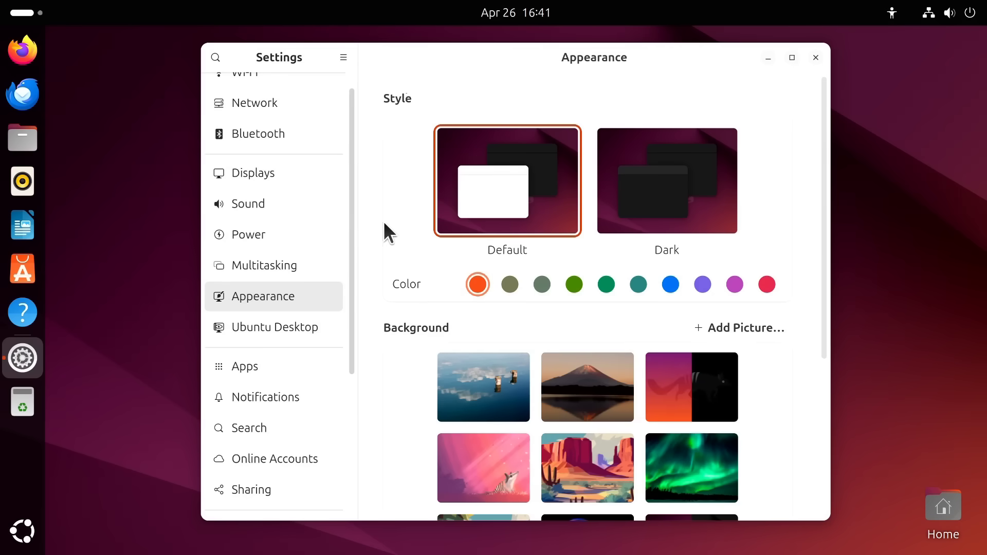
pyautogui.moveTo(350, 139); pyautogui.dragTo(332, 229)
pyautogui.scroll(-3, 329, 255)
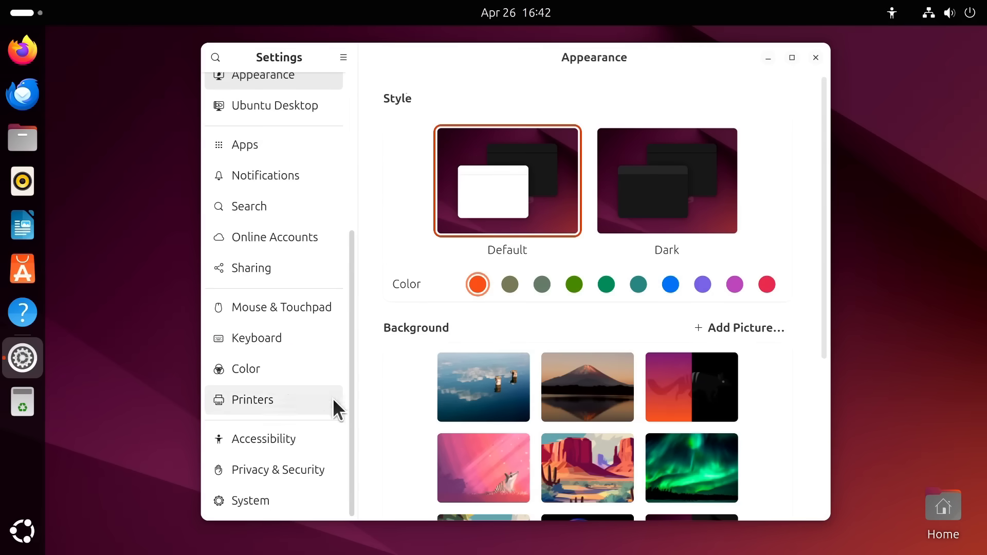
pyautogui.click(294, 468)
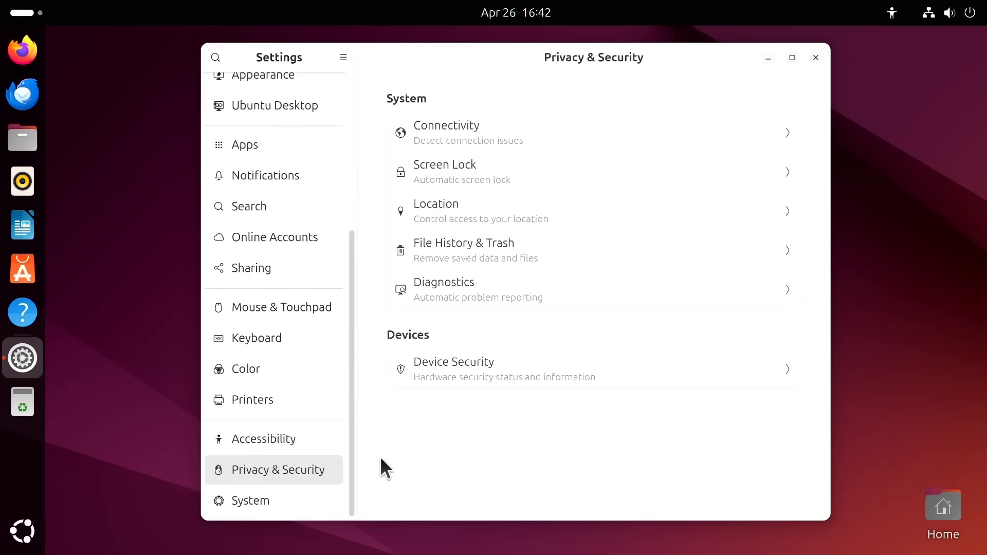
# Step: Switch to Mouse & Touchpad and scroll back up to Pointer Speed
pyautogui.click(293, 307)
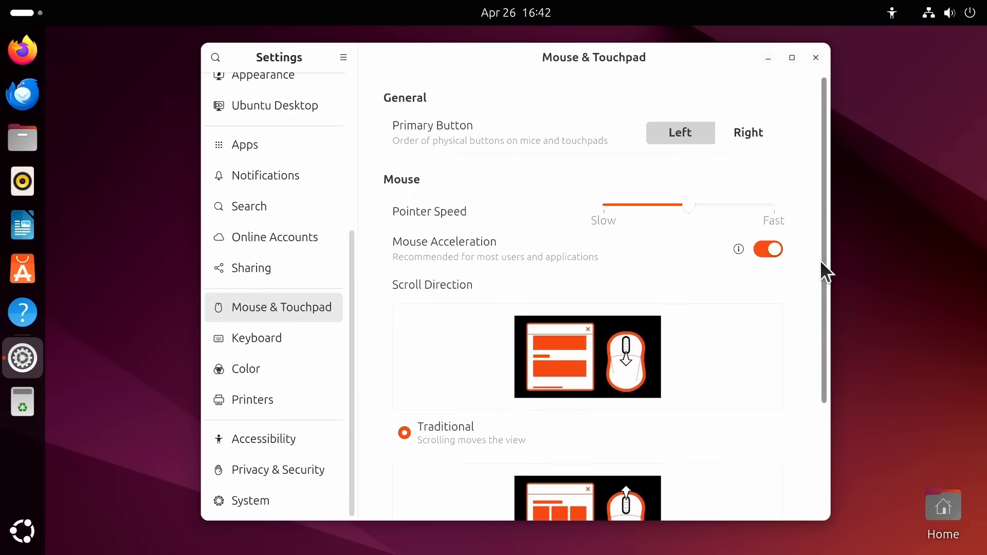
pyautogui.scroll(-3, 819, 260)
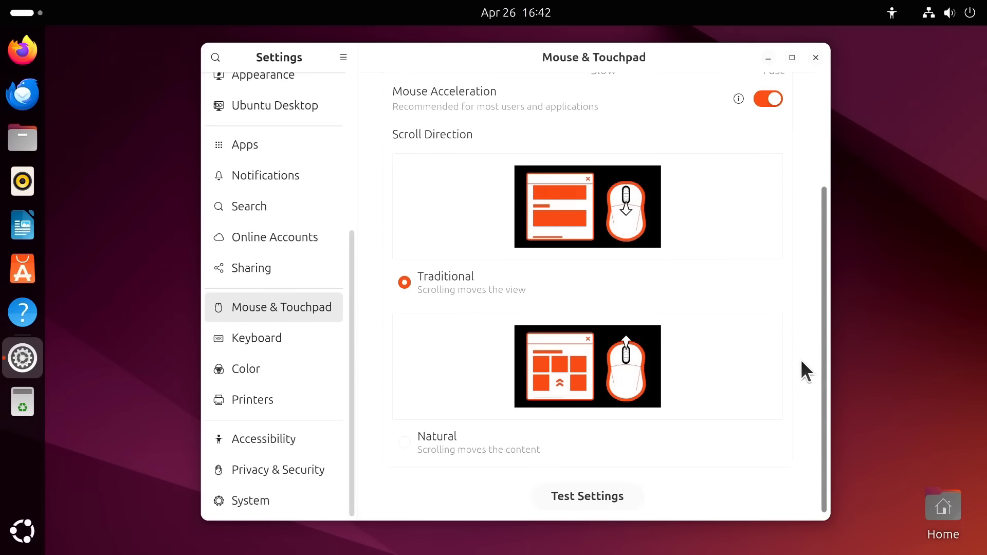
pyautogui.scroll(3, 800, 358)
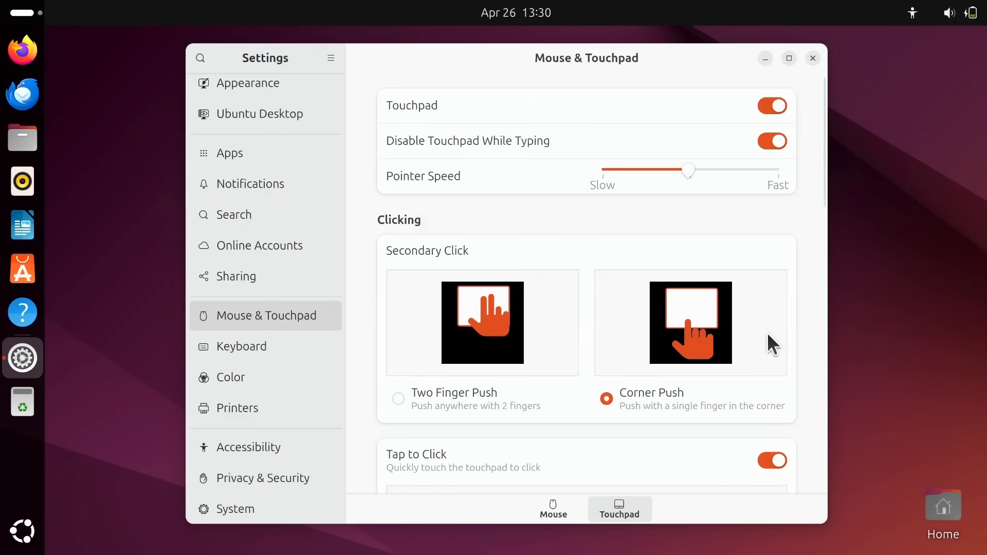
pyautogui.scroll(-5, 766, 332)
pyautogui.scroll(-10, 767, 332)
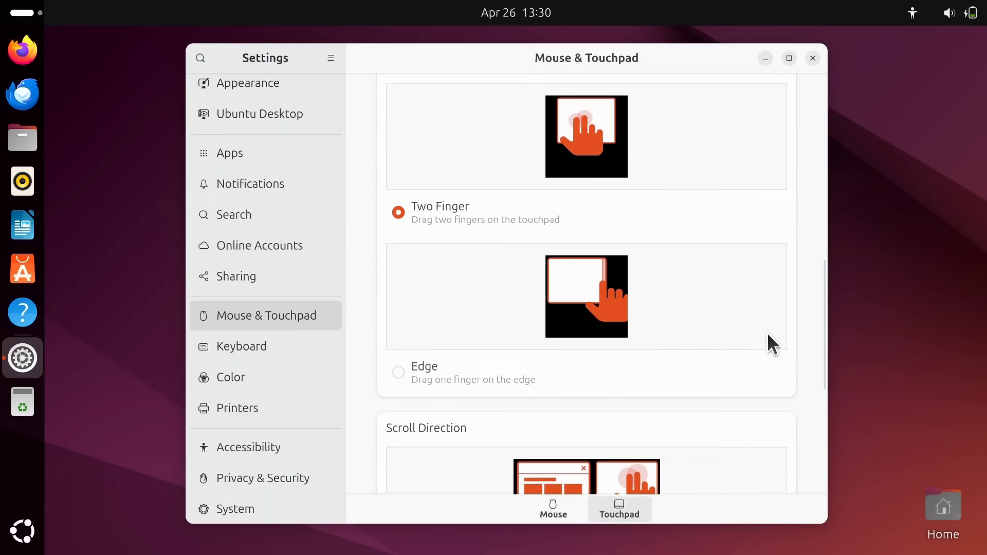
pyautogui.scroll(-3, 768, 334)
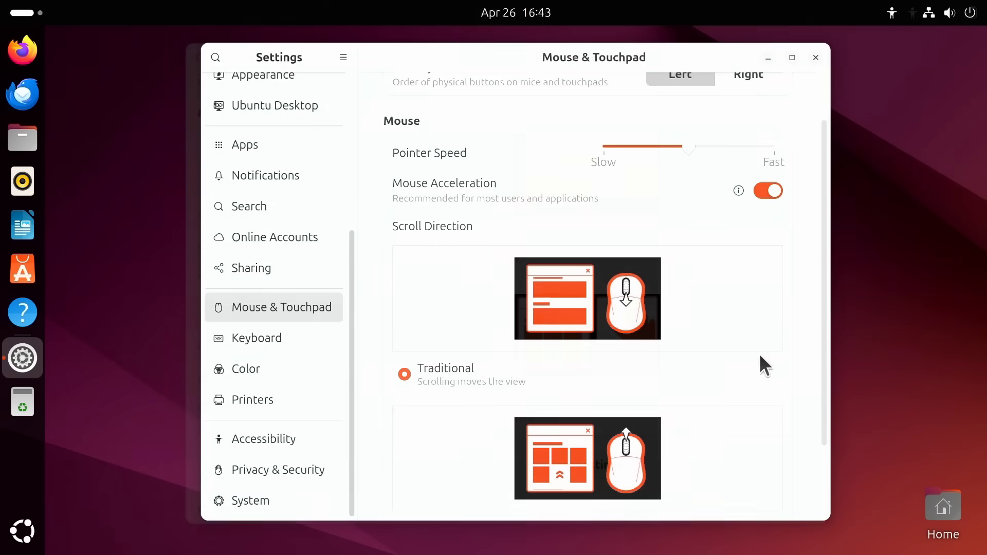
# Step: Go via System and Appearance to Ubuntu Desktop, showing dock size 52 positioned Left
pyautogui.scroll(-1, 819, 286)
pyautogui.moveTo(819, 286); pyautogui.dragTo(807, 359)
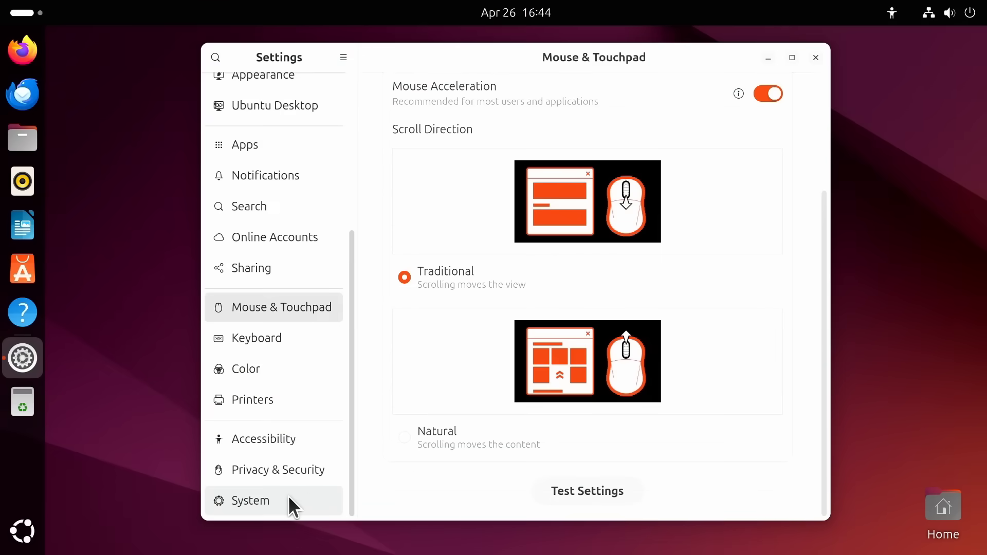
pyautogui.click(289, 498)
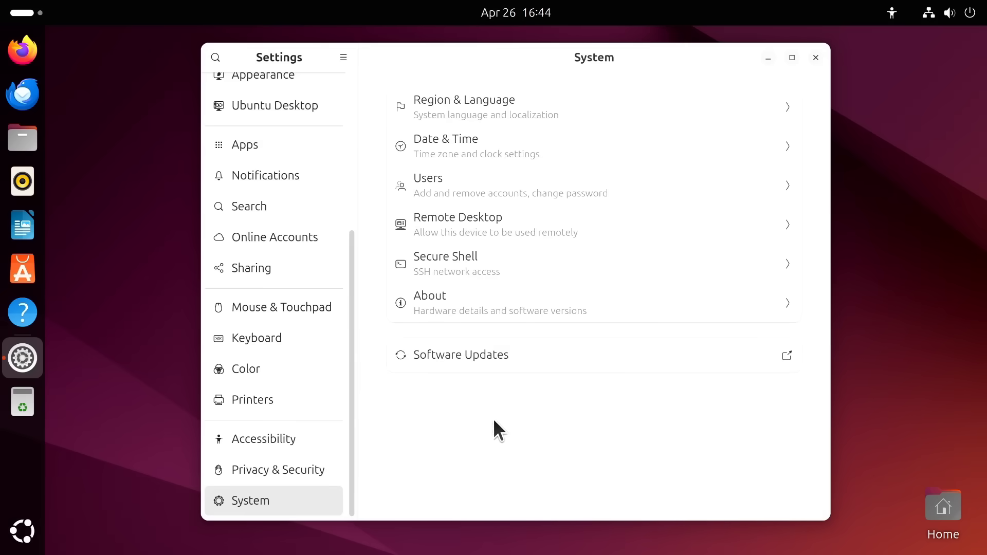
pyautogui.moveTo(351, 353); pyautogui.dragTo(349, 222)
pyautogui.click(294, 269)
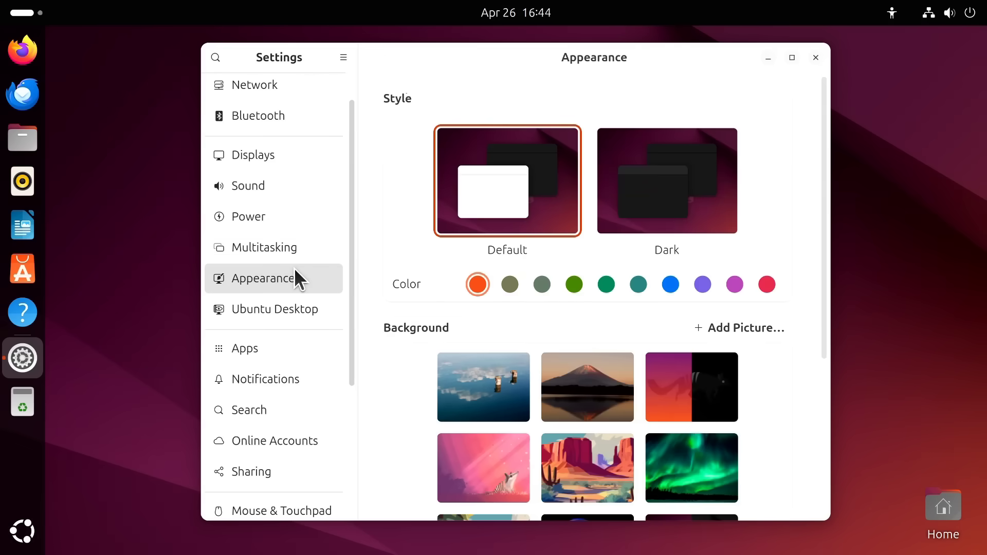
pyautogui.click(282, 309)
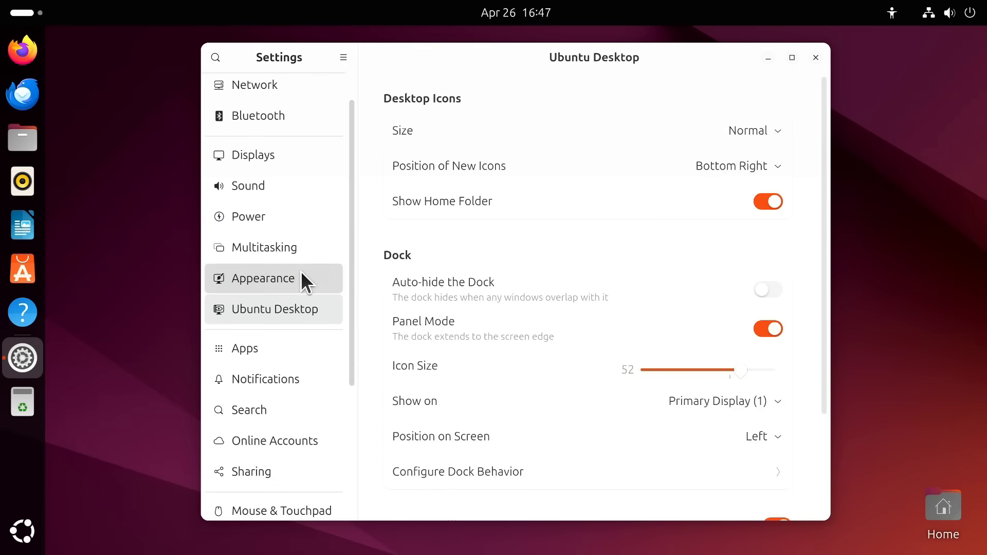
# Step: Pick the Dark style thumbnail under Appearance, then close the Settings window
pyautogui.click(301, 278)
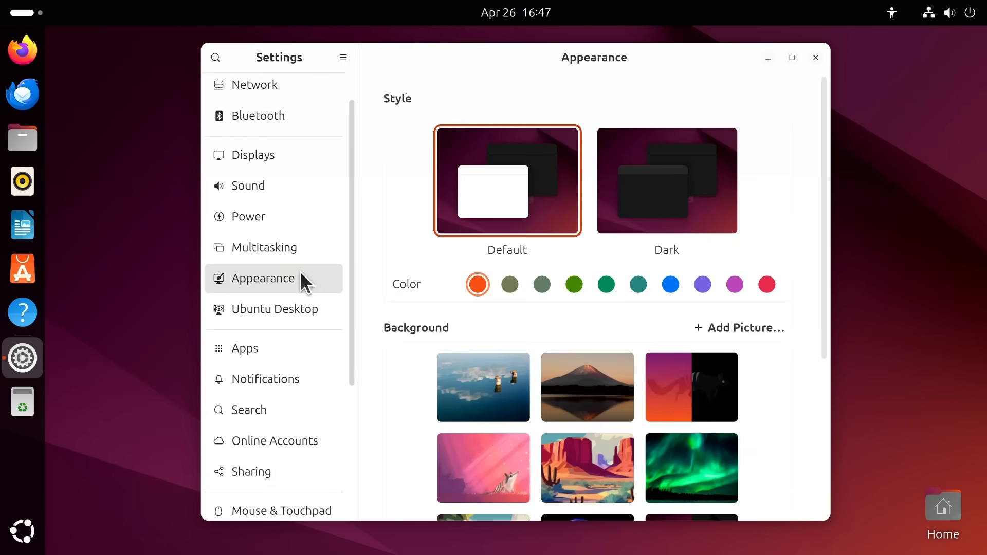
pyautogui.click(672, 178)
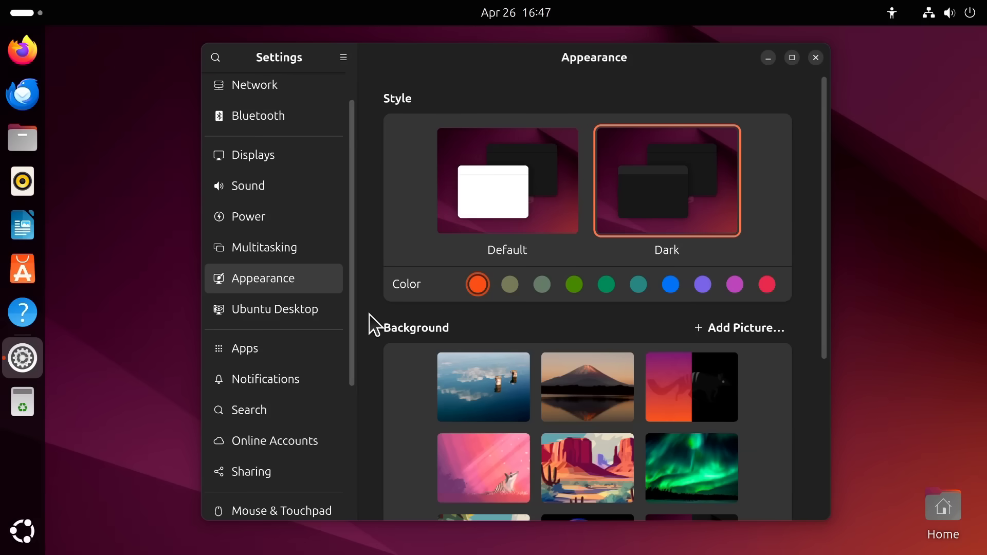
pyautogui.click(816, 57)
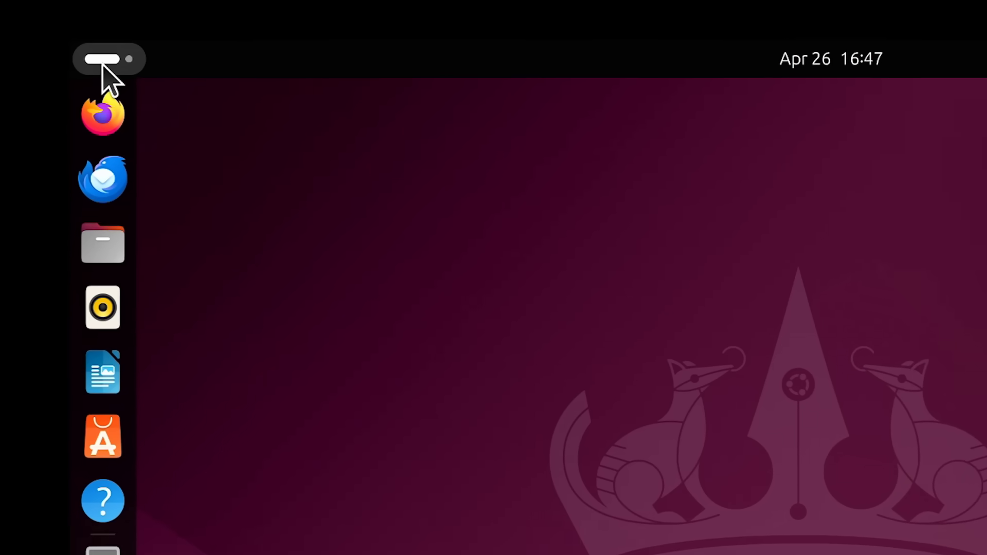
# Step: Open the Activities overview and scroll back and forth between workspaces
pyautogui.click(49, 30)
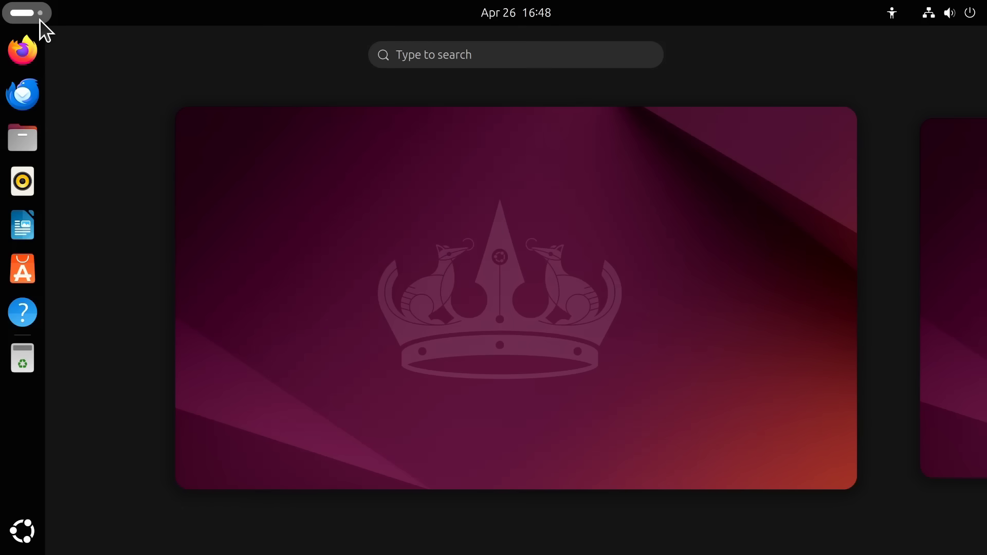
pyautogui.scroll(-1, 40, 21)
pyautogui.scroll(1, 40, 22)
pyautogui.scroll(-1, 40, 21)
pyautogui.scroll(1, 40, 22)
pyautogui.scroll(1, 40, 22)
pyautogui.scroll(-1, 40, 21)
pyautogui.scroll(1, 40, 22)
# Step: Leave the Activities overview by selecting the workspace thumbnail
pyautogui.click(329, 201)
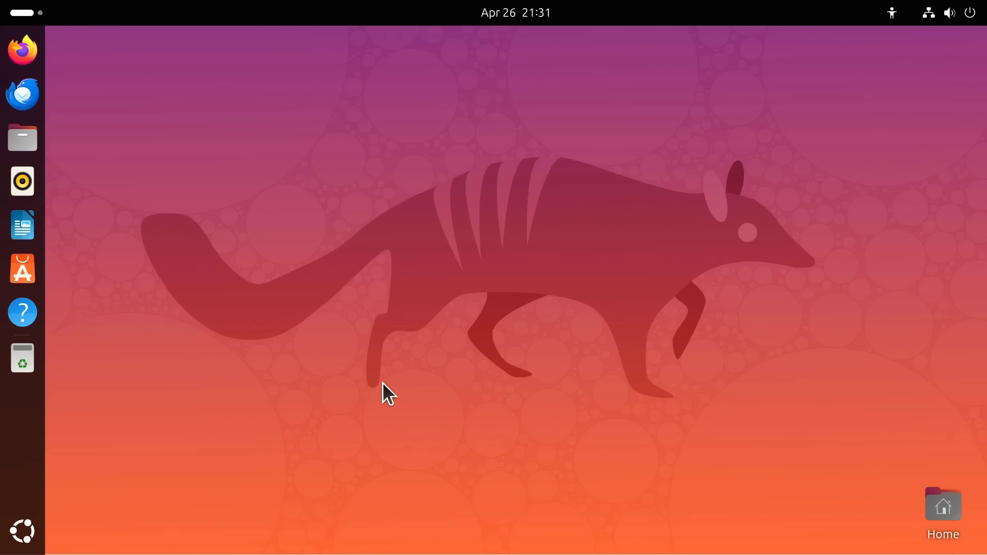
# Step: Show the applications grid and flip back and forth between its two pages
pyautogui.click(39, 530)
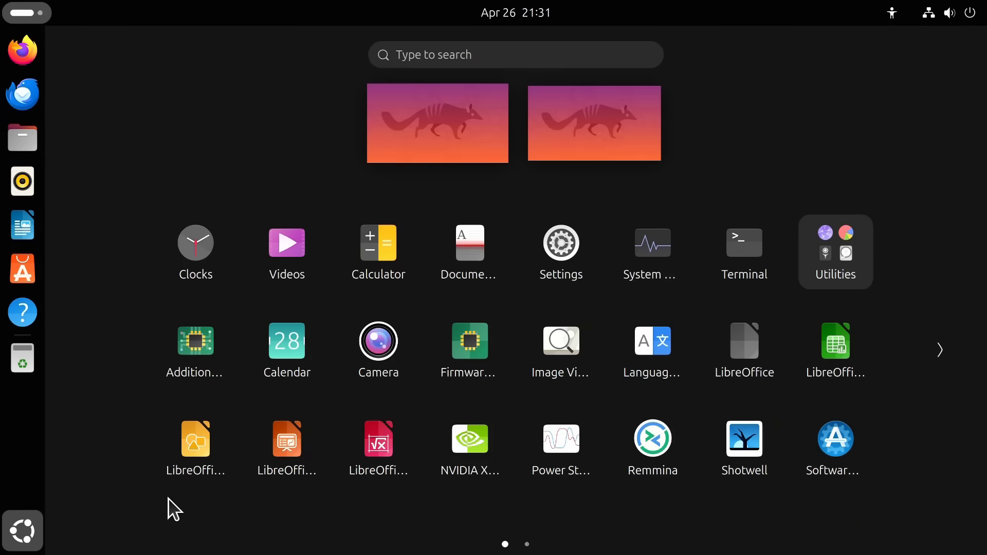
pyautogui.click(526, 544)
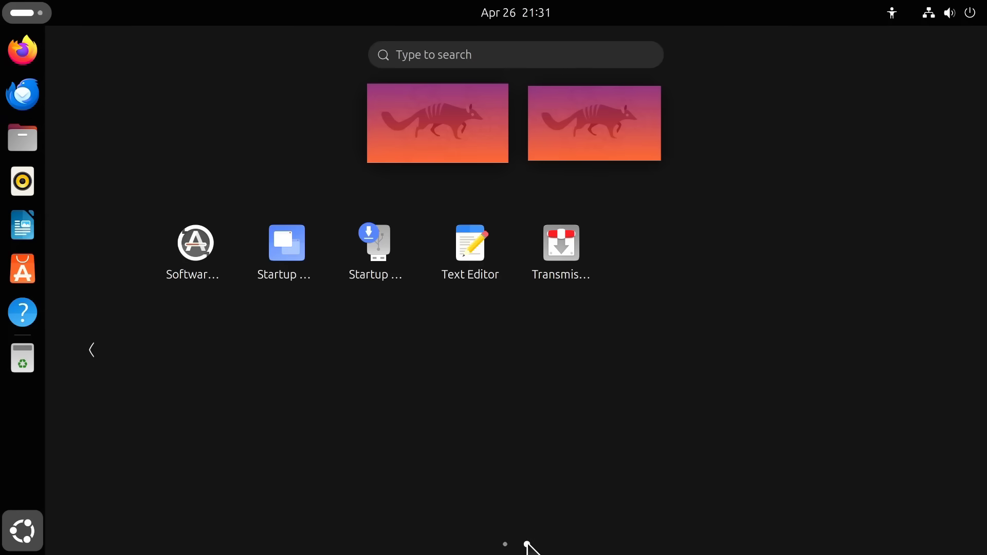
pyautogui.click(505, 544)
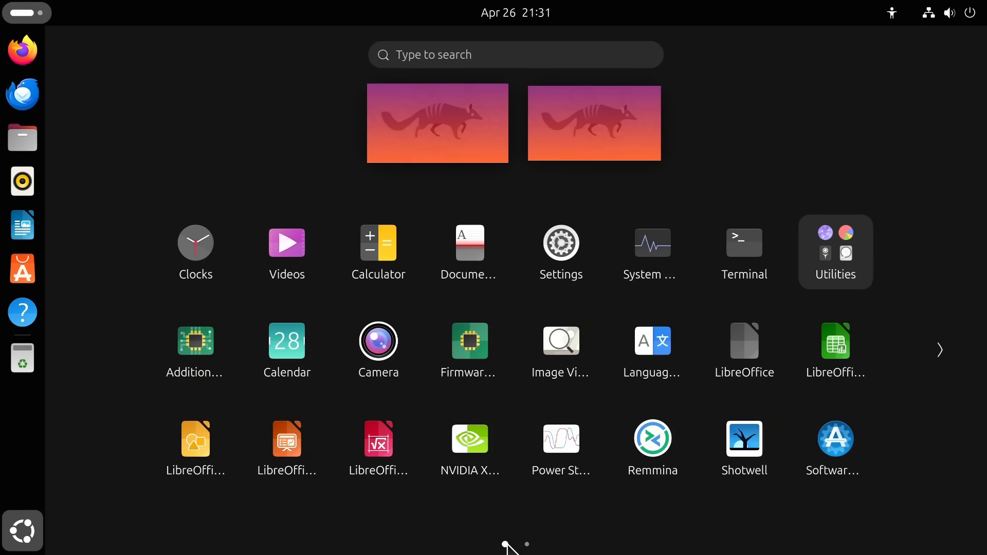
pyautogui.click(526, 544)
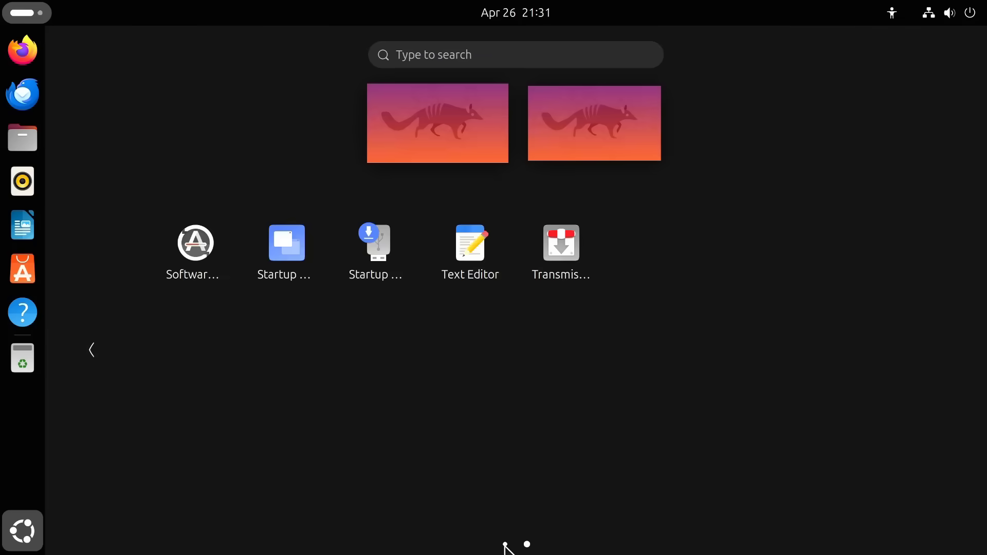
pyautogui.click(505, 544)
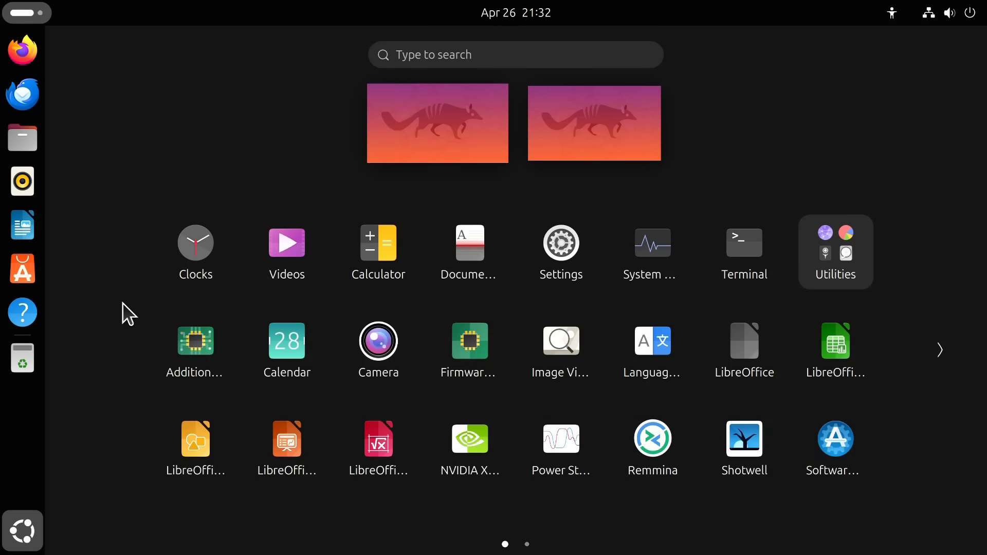
# Step: Launch Clocks, start a new alarm but cancel it, then close Clocks
pyautogui.click(184, 244)
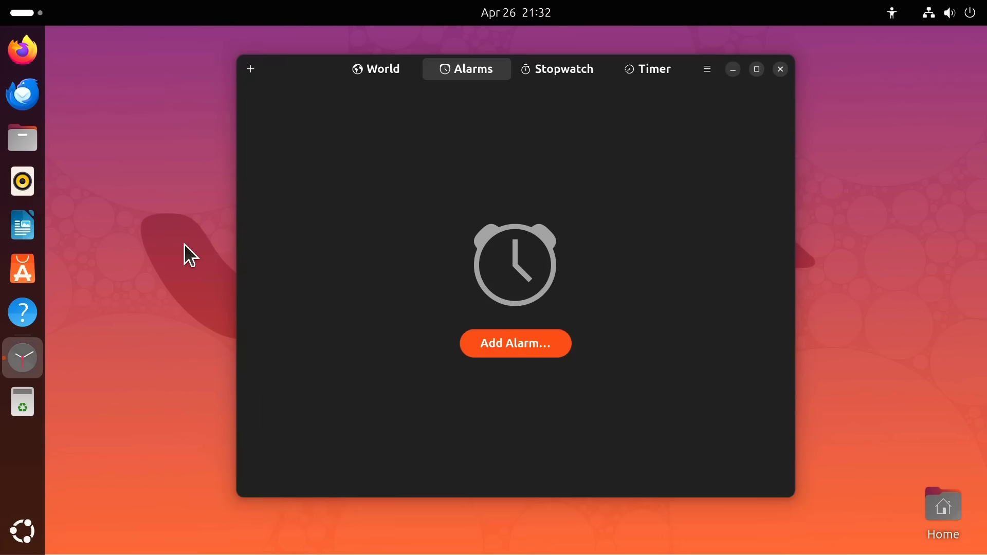
pyautogui.click(498, 346)
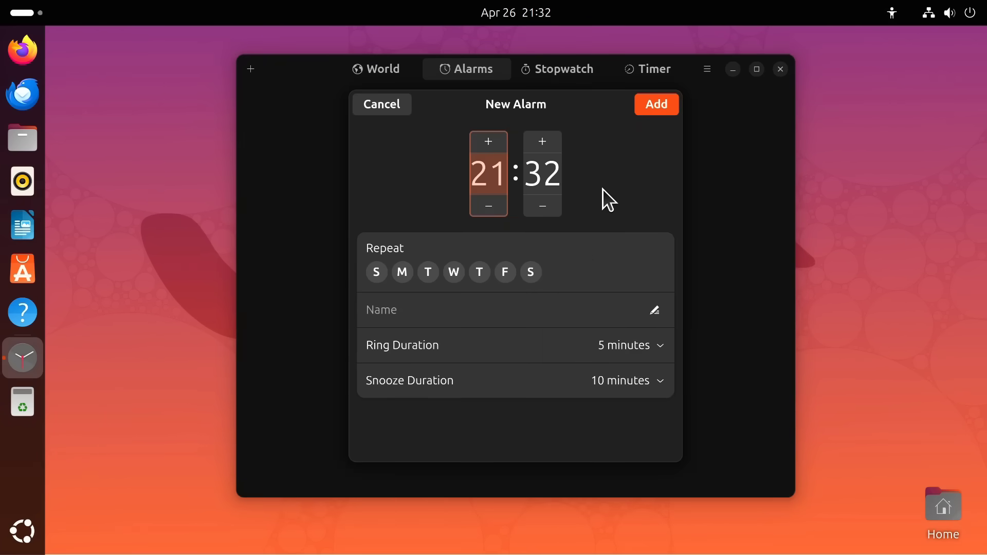
pyautogui.click(368, 109)
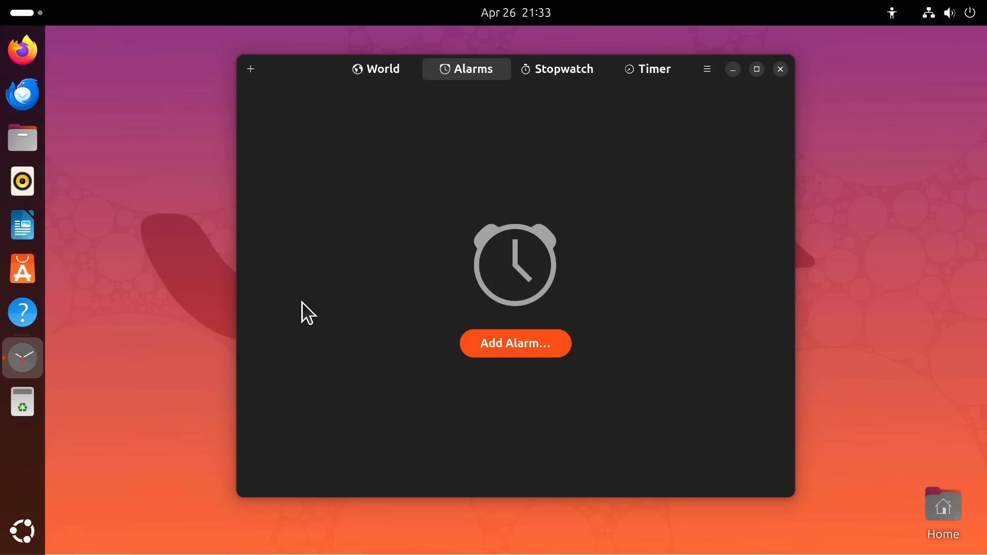
pyautogui.click(779, 69)
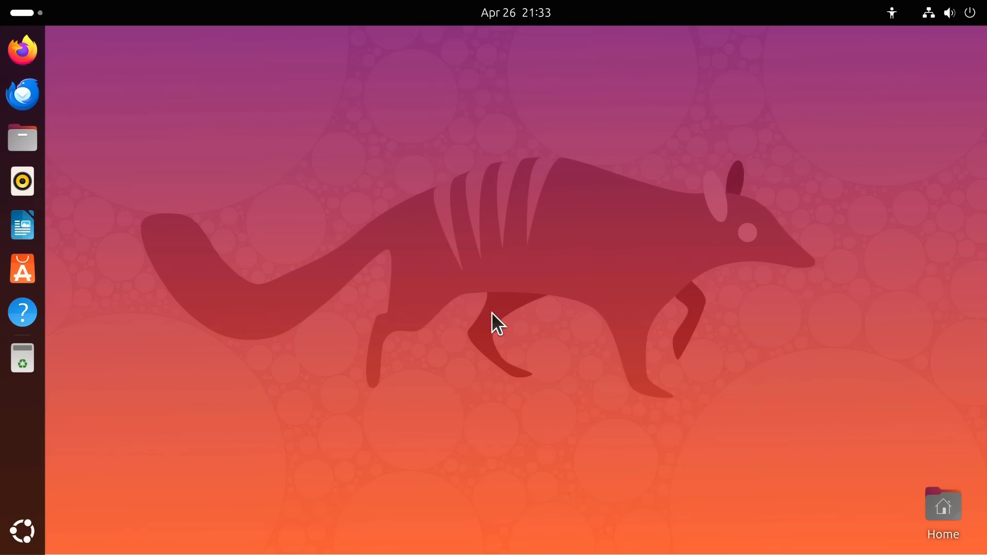
# Step: Launch App Center, check its Manage page for updates, and minimise the window
pyautogui.click(28, 268)
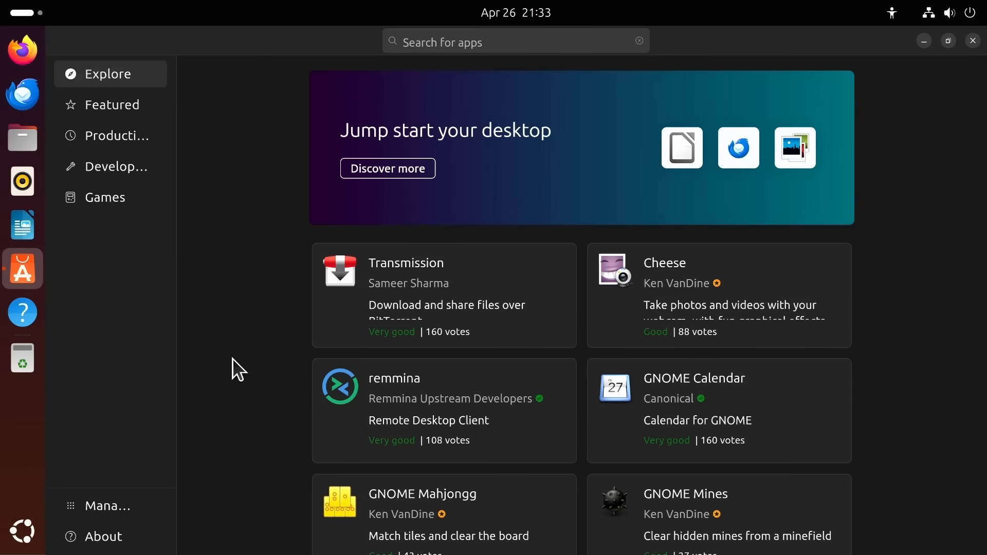
pyautogui.click(116, 506)
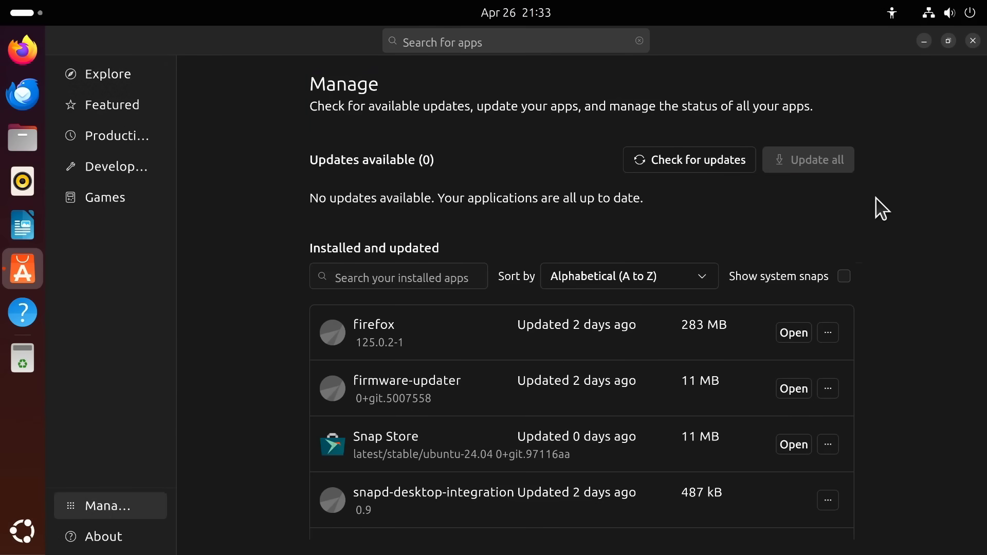
pyautogui.click(923, 40)
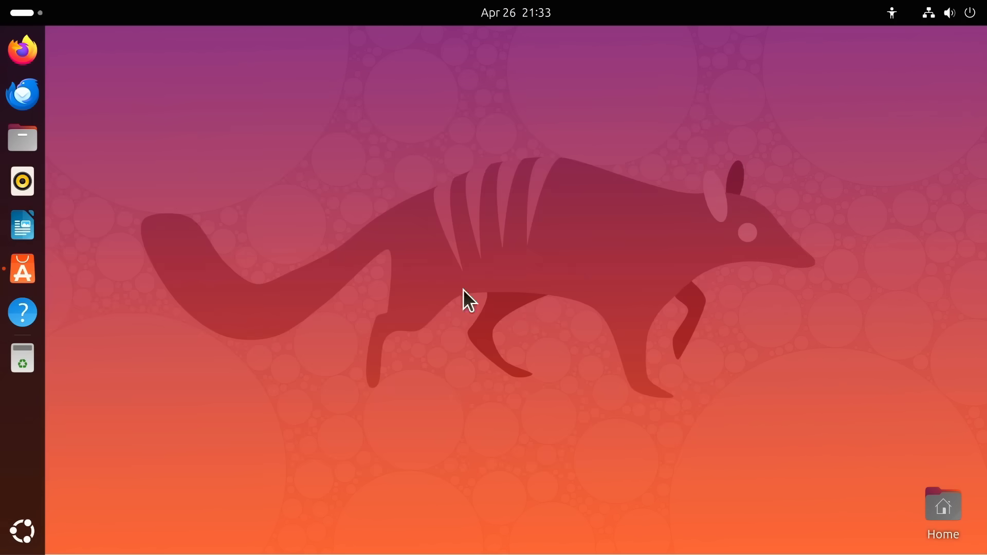
# Step: Launch Software & Updates and view Additional Drivers showing nvidia-driver-535 for the GT 1030
pyautogui.click(22, 531)
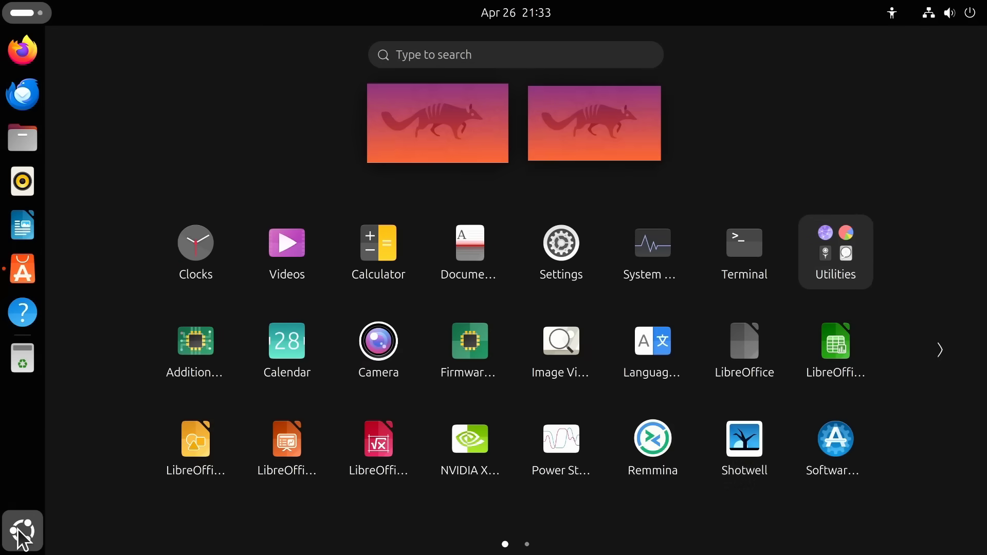
pyautogui.click(825, 442)
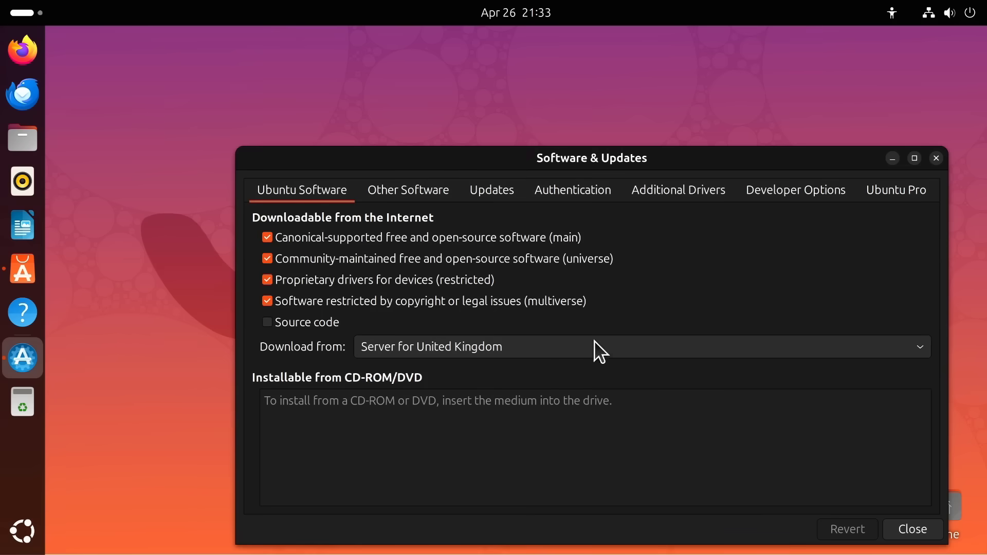
pyautogui.moveTo(677, 176); pyautogui.dragTo(604, 163)
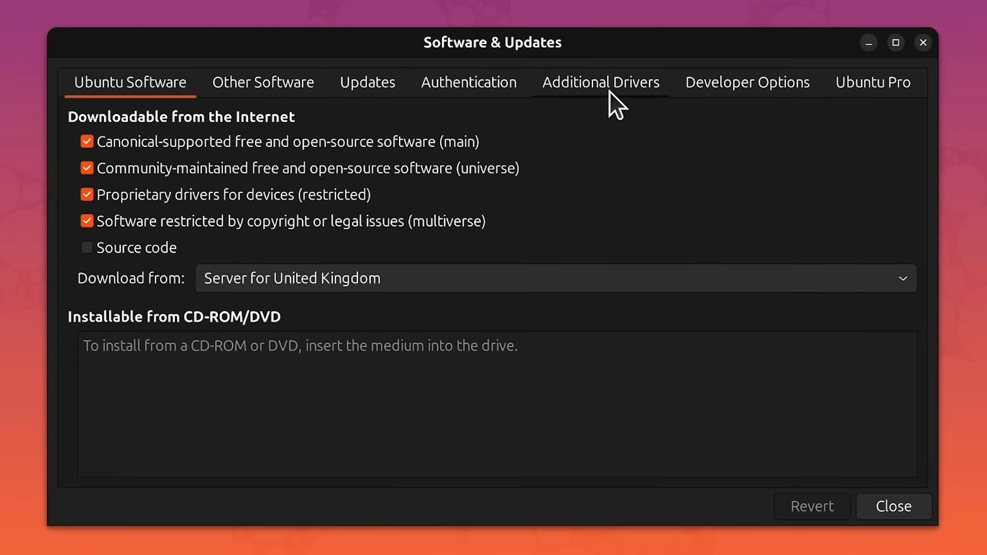
pyautogui.click(607, 84)
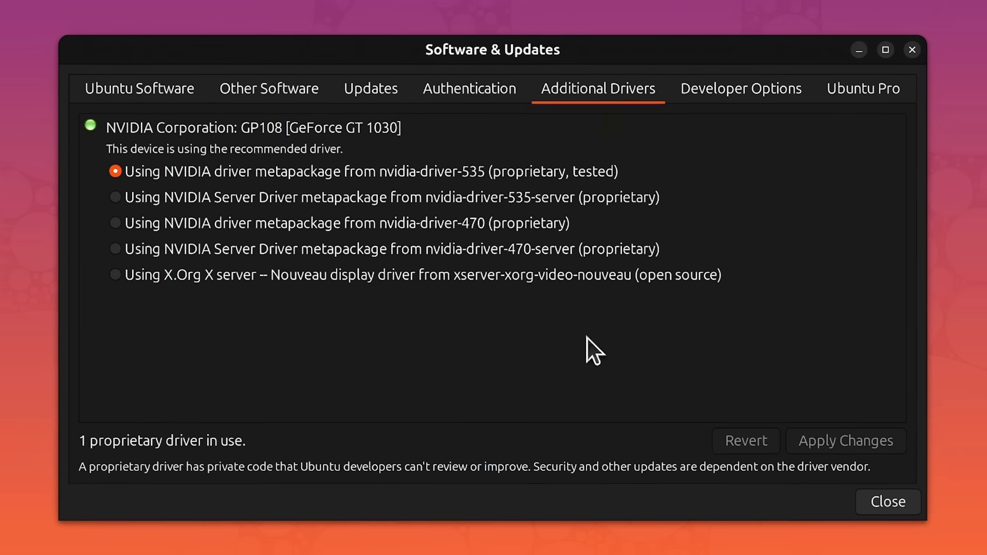
# Step: Close Software & Updates, check SA400S37120G firmware SBFKB1E1 in Firmware Updater, then close it
pyautogui.click(873, 75)
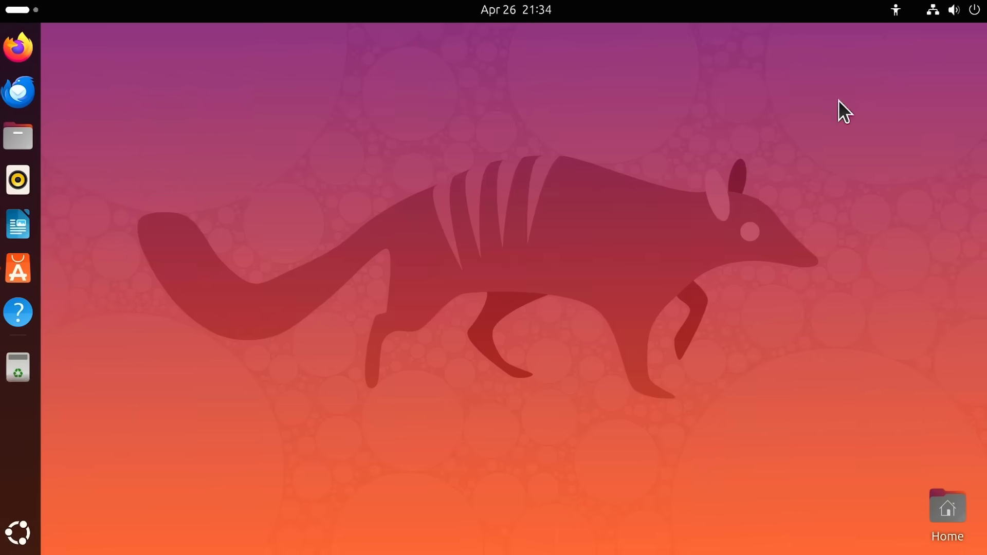
pyautogui.click(15, 539)
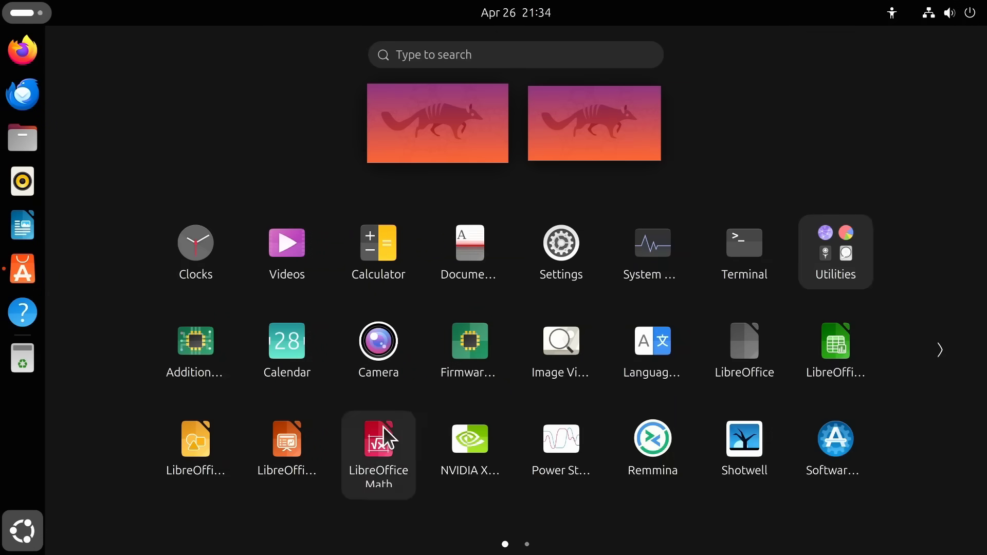
pyautogui.click(451, 349)
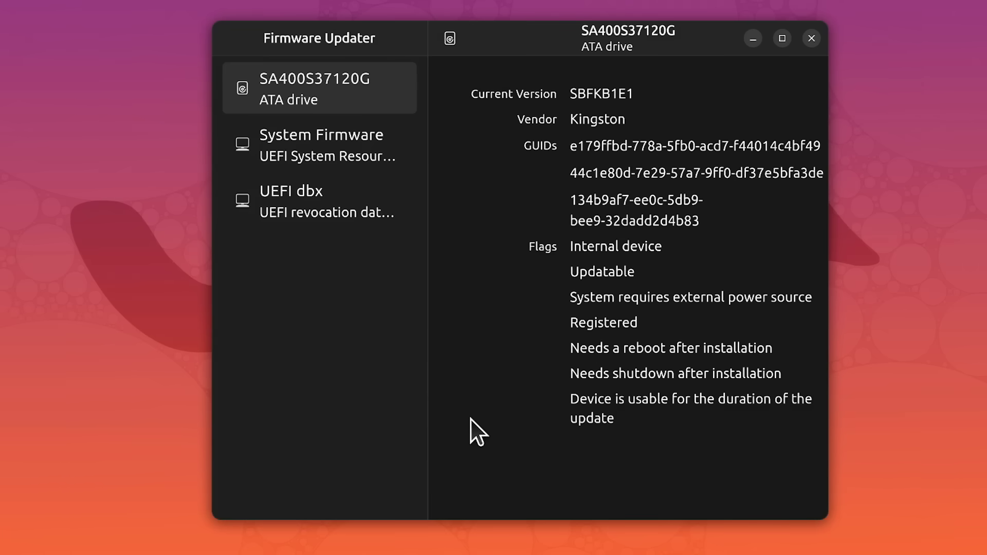
pyautogui.click(811, 38)
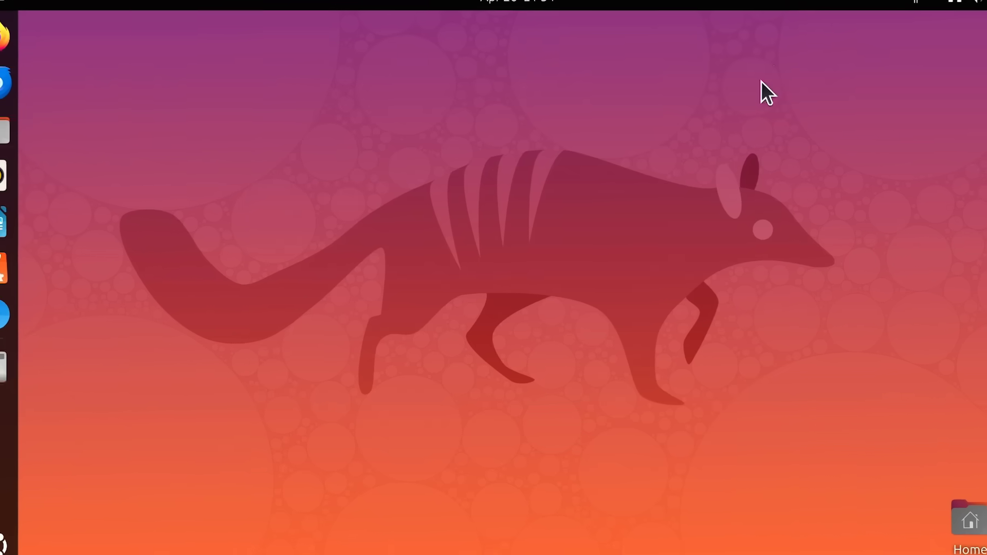
# Step: Open the App Center from the dock and switch from installed apps to the Explore catalogue
pyautogui.click(4, 268)
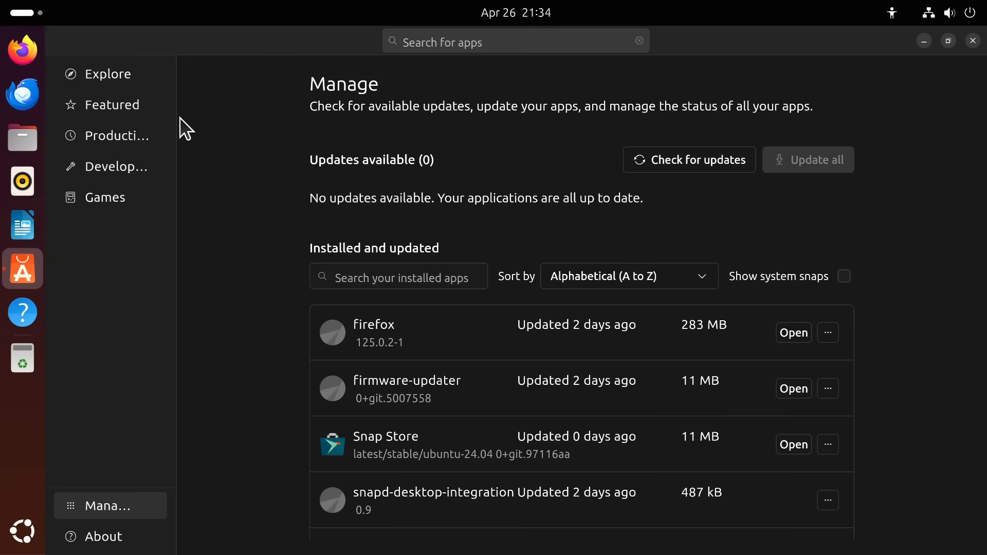
pyautogui.click(126, 78)
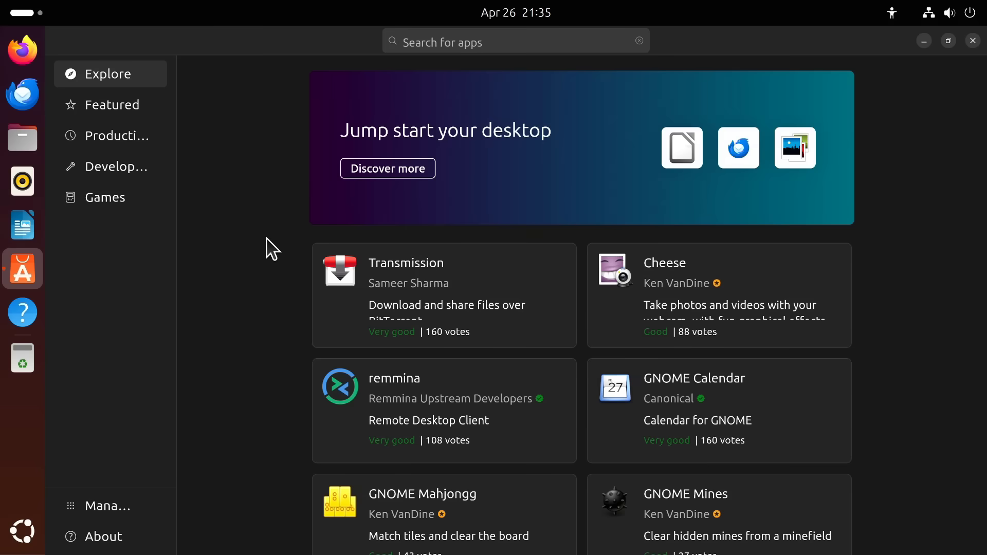
# Step: Search the App Center for 'Aisleriot Solitaire'
pyautogui.click(470, 42)
pyautogui.write('Aisleriot Solitaire')
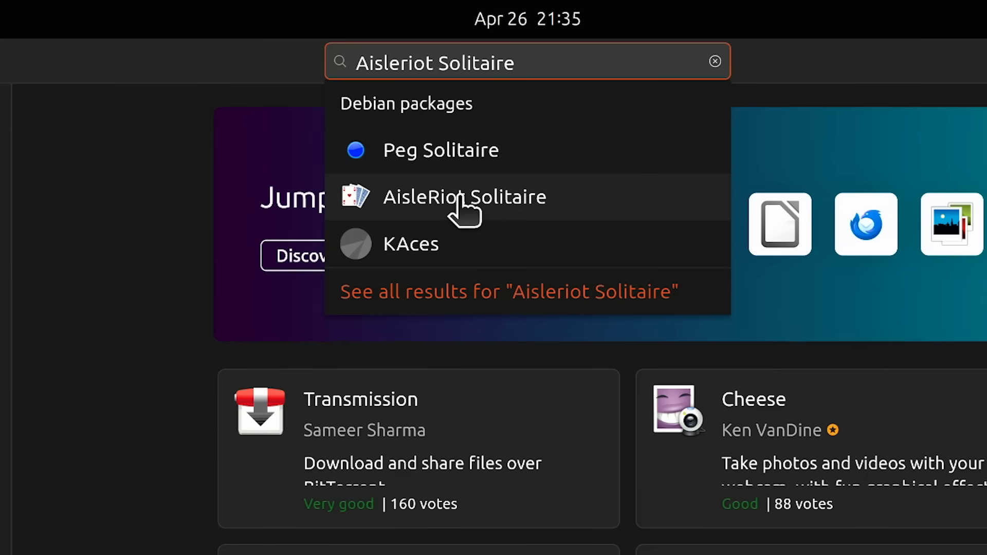
pyautogui.press('BackSpace')
pyautogui.press('BackSpace')
pyautogui.press('BackSpace')
pyautogui.press('BackSpace')
pyautogui.press('BackSpace')
pyautogui.press('BackSpace')
pyautogui.press('BackSpace')
pyautogui.press('BackSpace')
pyautogui.press('BackSpace')
pyautogui.press('BackSpace')
pyautogui.press('BackSpace')
pyautogui.press('BackSpace')
pyautogui.press('BackSpace')
pyautogui.press('BackSpace')
pyautogui.press('BackSpace')
pyautogui.press('BackSpace')
pyautogui.press('BackSpace')
pyautogui.press('BackSpace')
pyautogui.press('BackSpace')
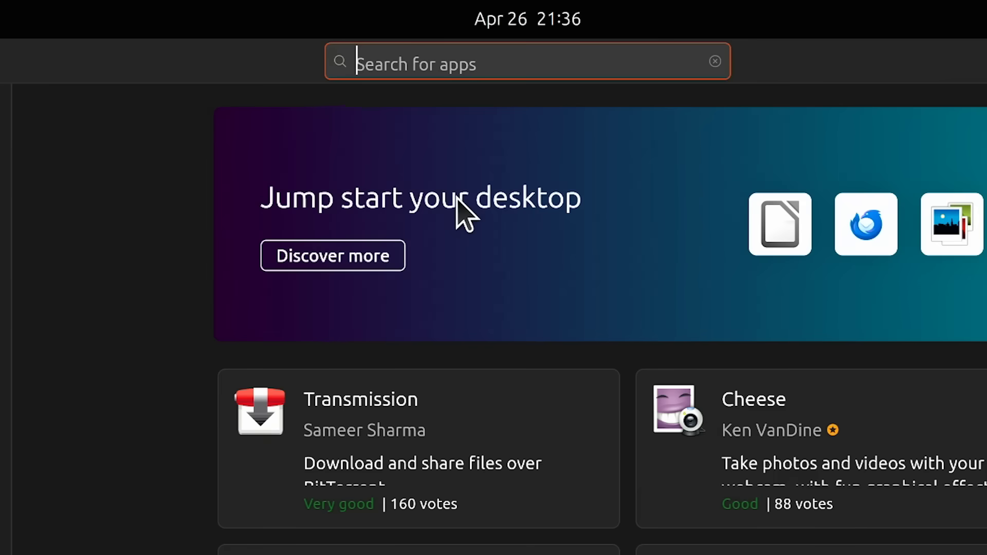
pyautogui.write('Kdenl')
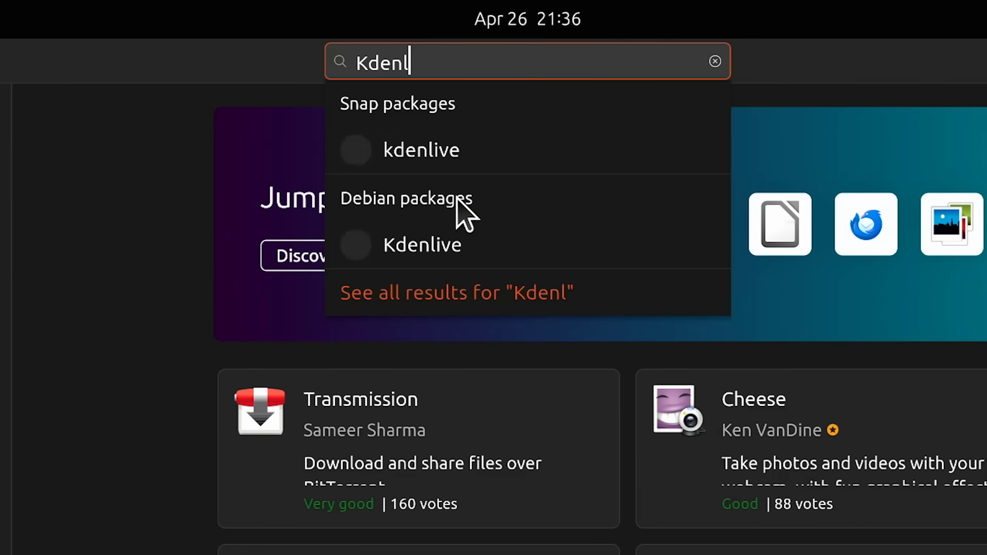
pyautogui.write('ive')
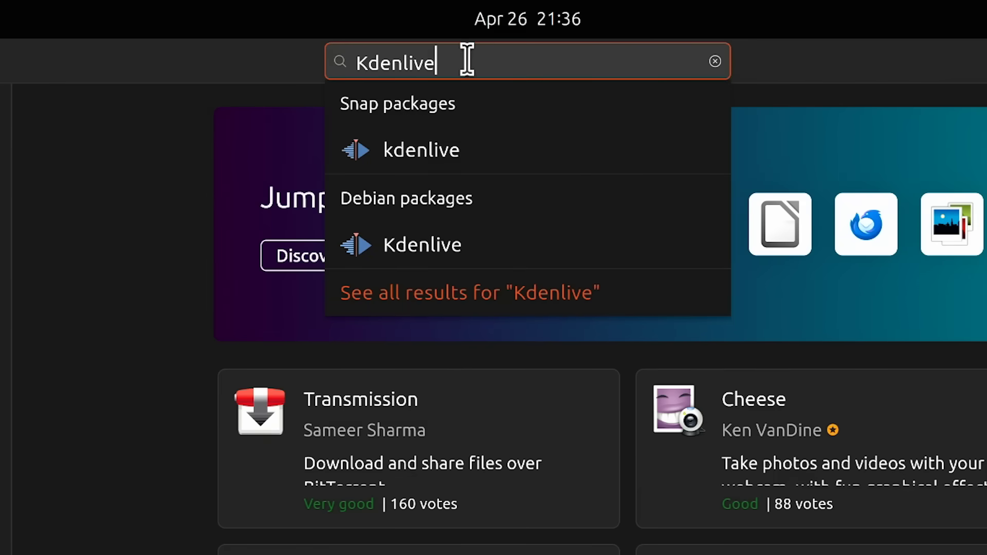
pyautogui.moveTo(467, 59); pyautogui.dragTo(308, 85)
pyautogui.write('Aisleriot Solitaire')
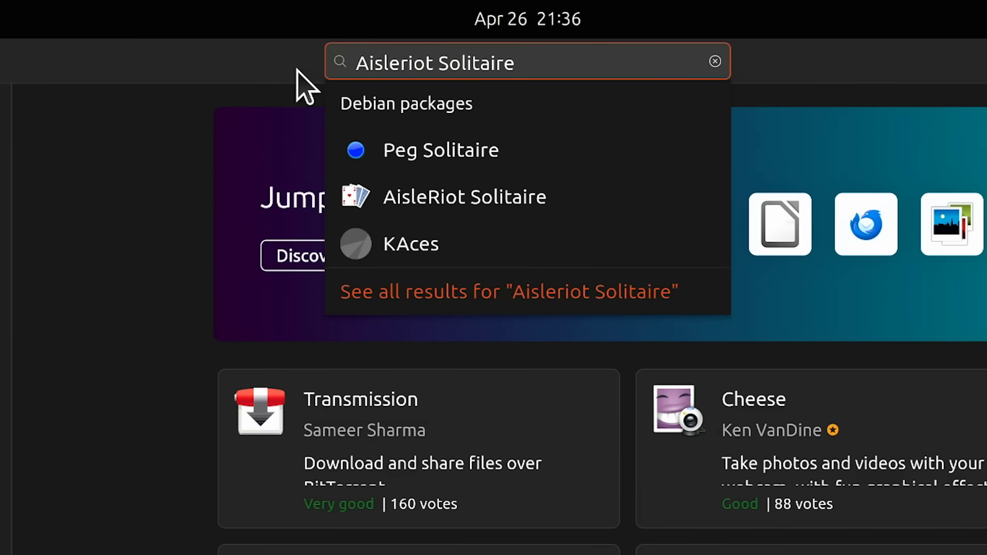
# Step: Install AisleRiot Solitaire from its app page, authenticating with the account password
pyautogui.click(470, 196)
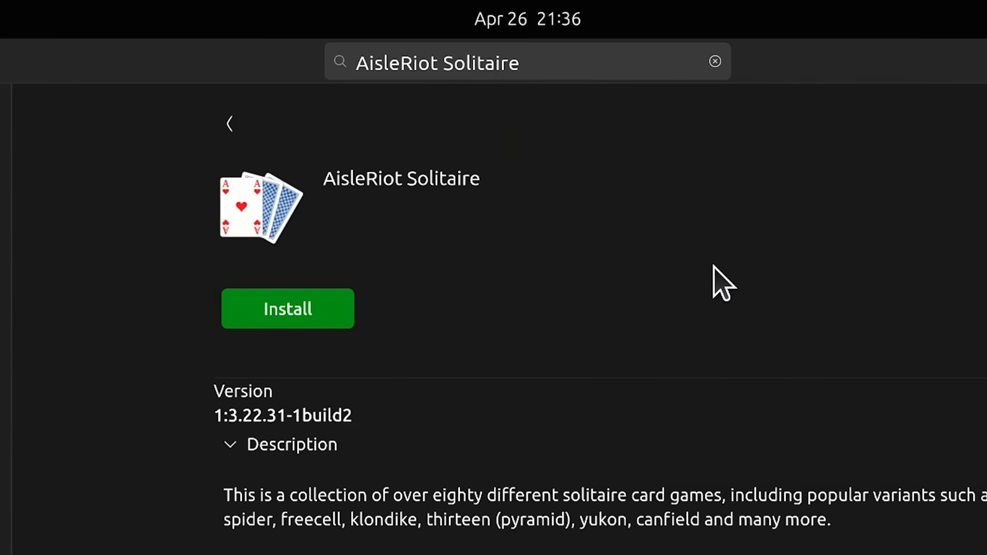
pyautogui.click(313, 308)
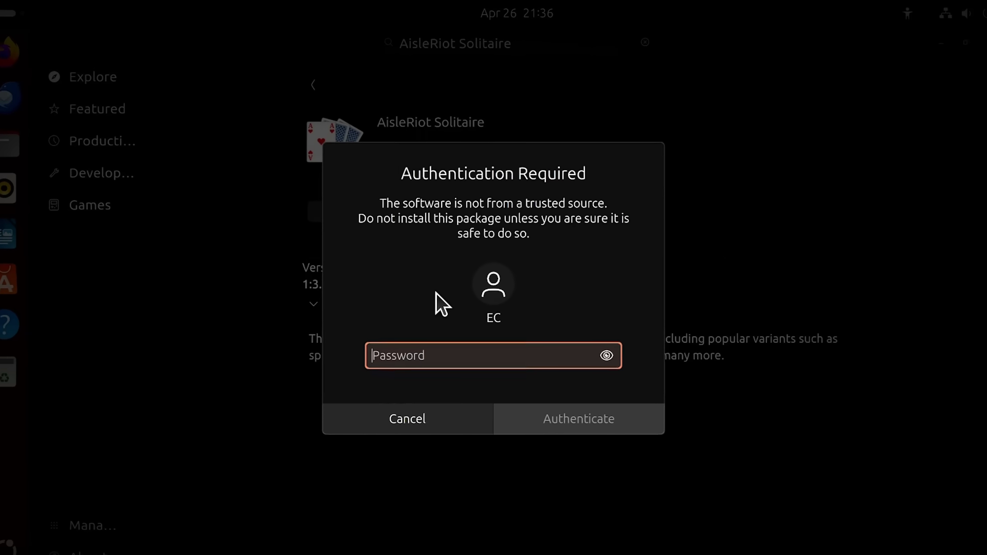
pyautogui.write('**********')
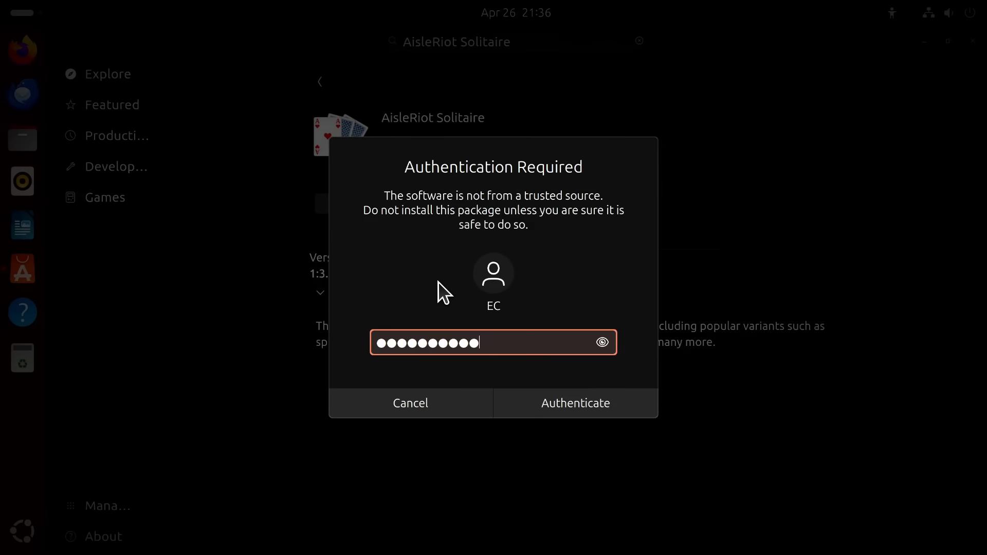
pyautogui.press('Return')
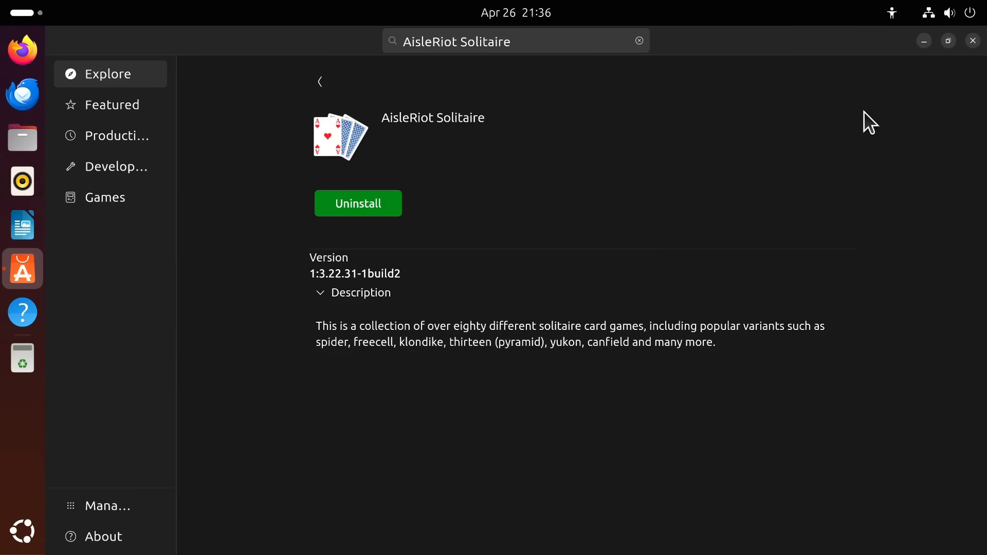
# Step: Close the App Center and launch AisleRiot Solitaire from page 2 of Show Apps, maximised
pyautogui.click(972, 41)
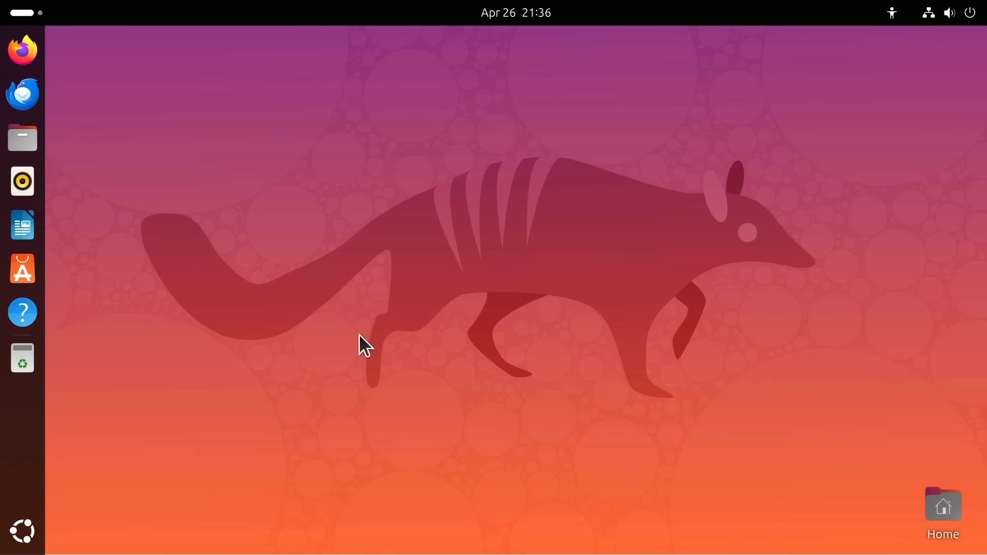
pyautogui.click(20, 532)
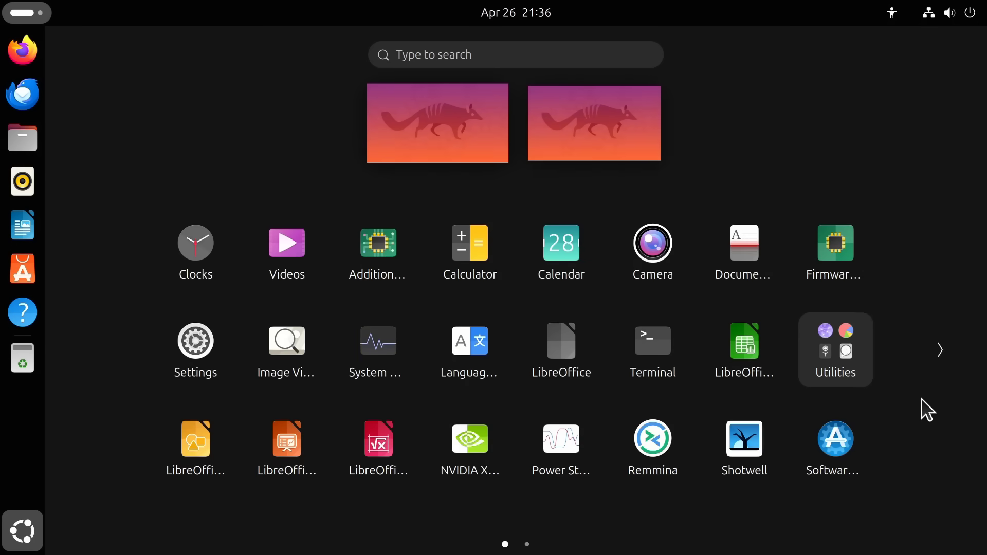
pyautogui.click(940, 350)
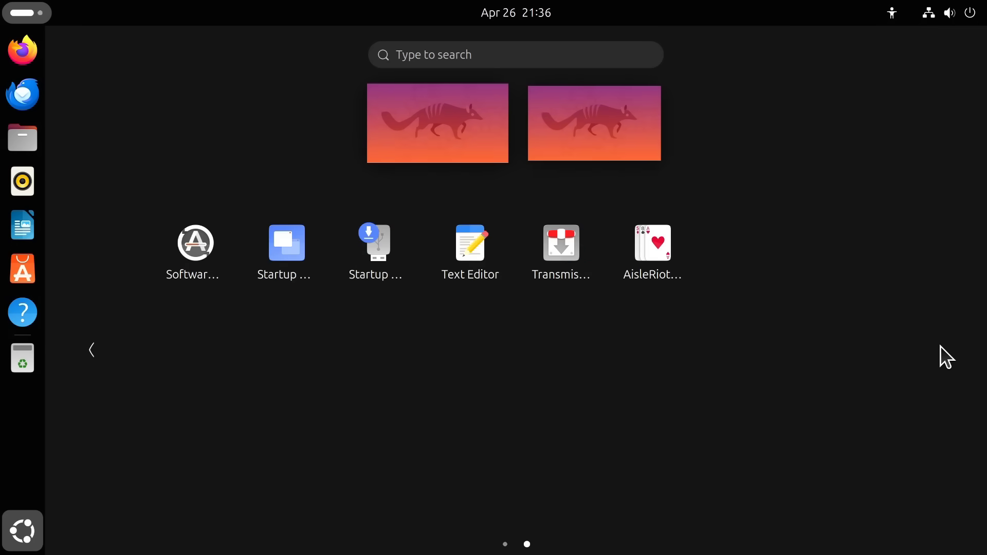
pyautogui.click(655, 243)
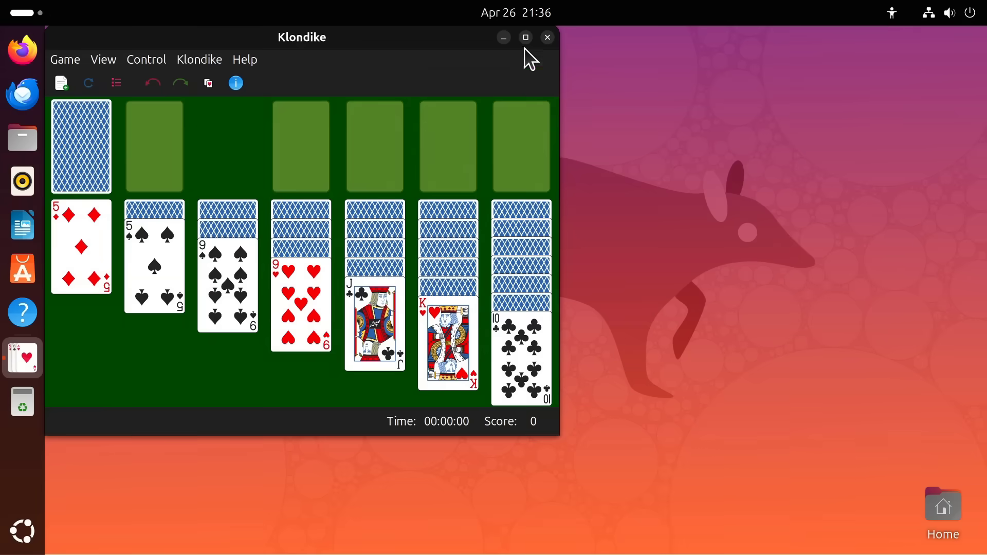
pyautogui.click(525, 37)
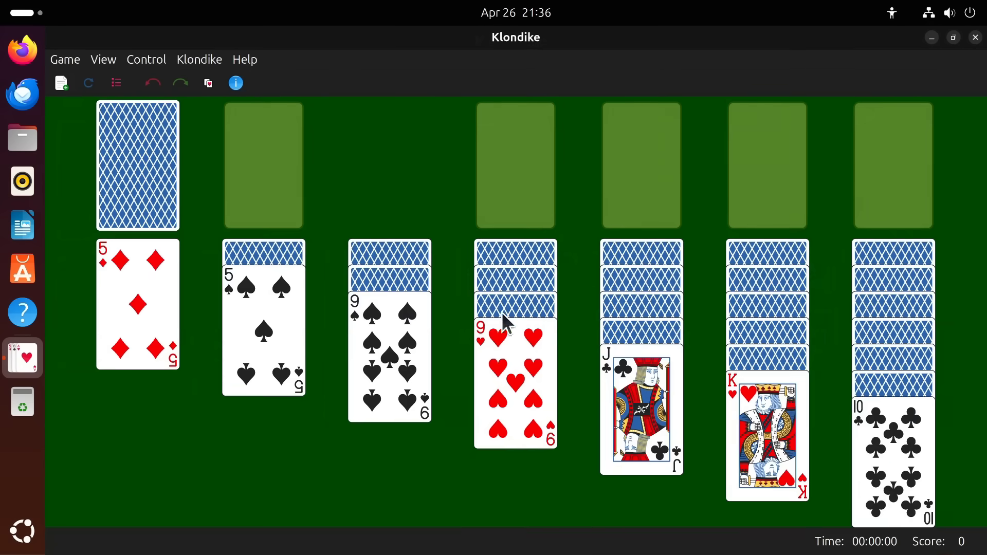
# Step: Open the Klondike game: 9♥ onto 10♣, A♦ to the foundation, 8♣ onto 9♥
pyautogui.moveTo(507, 324); pyautogui.dragTo(898, 519)
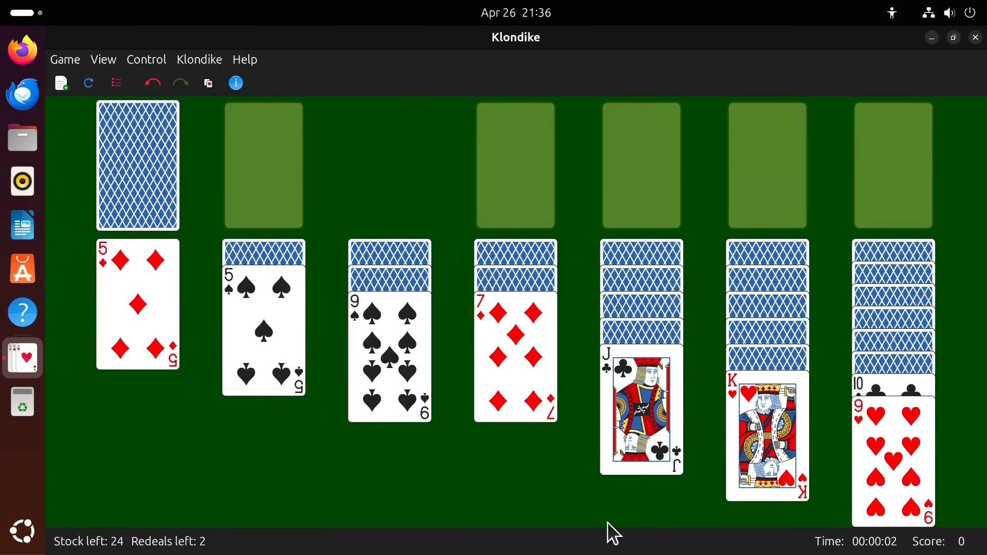
pyautogui.click(143, 196)
pyautogui.doubleClick(255, 183)
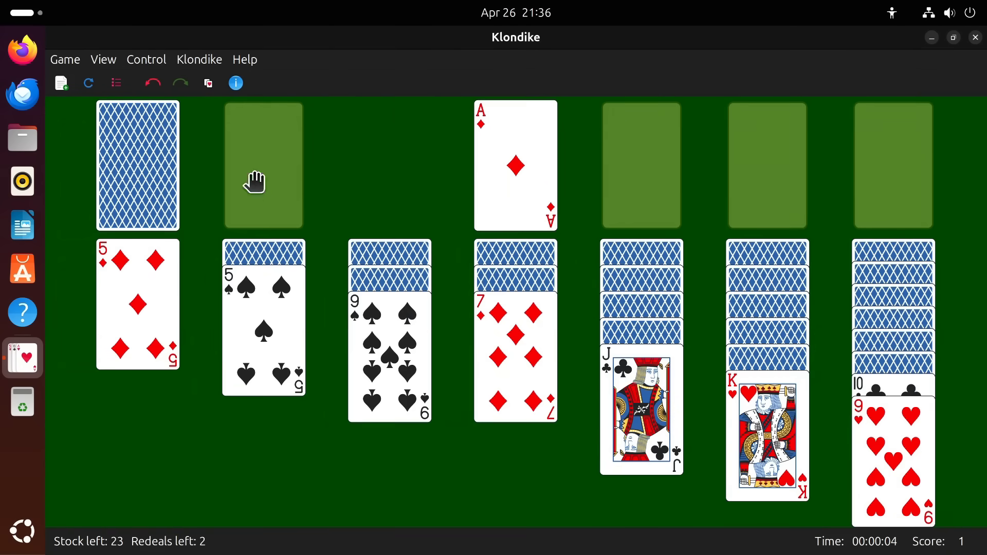
pyautogui.click(155, 168)
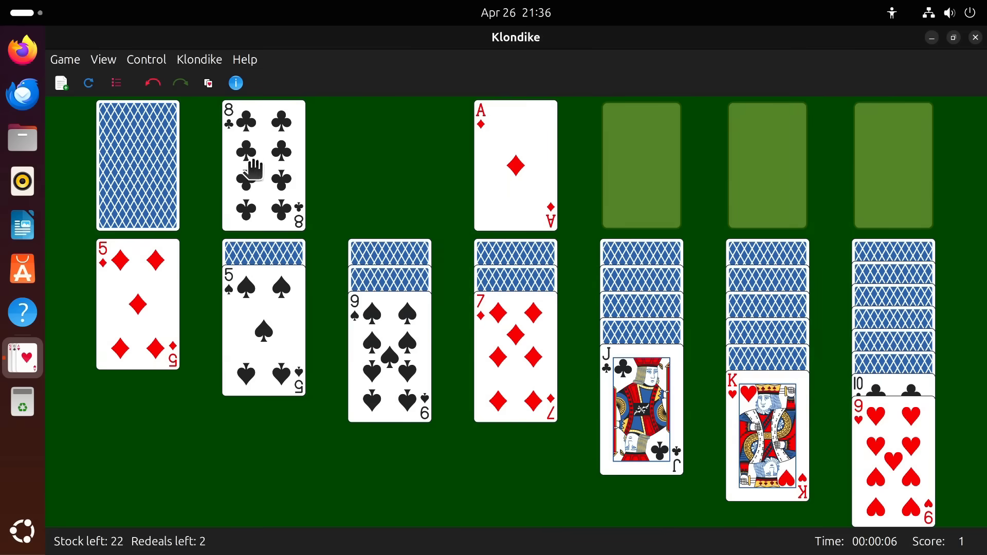
pyautogui.moveTo(272, 150); pyautogui.dragTo(903, 487)
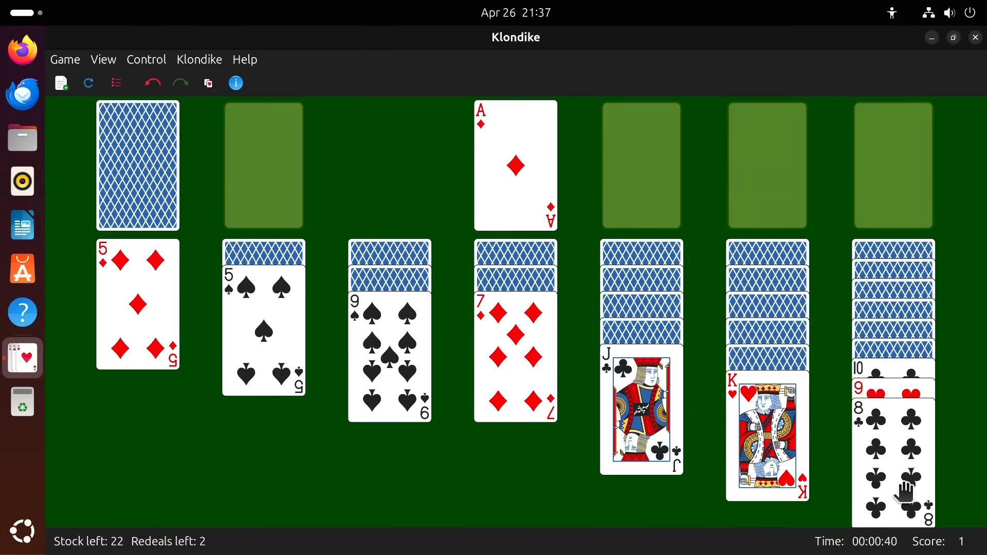
# Step: Keep dealing from the stock and moving cards between the tableau columns
pyautogui.moveTo(516, 360); pyautogui.dragTo(893, 462)
pyautogui.moveTo(642, 390); pyautogui.dragTo(515, 328)
pyautogui.click(137, 164)
pyautogui.moveTo(264, 164); pyautogui.dragTo(264, 334)
pyautogui.click(137, 165)
pyautogui.moveTo(263, 164); pyautogui.dragTo(144, 308)
pyautogui.click(149, 164)
pyautogui.moveTo(137, 255); pyautogui.dragTo(893, 462)
pyautogui.moveTo(767, 437); pyautogui.dragTo(138, 304)
# Step: Continue dealing and building columns until only 5 cards remain in the stock
pyautogui.click(138, 164)
pyautogui.moveTo(262, 150); pyautogui.dragTo(389, 359)
pyautogui.moveTo(893, 355); pyautogui.dragTo(642, 329)
pyautogui.click(153, 169)
pyautogui.moveTo(263, 165); pyautogui.dragTo(546, 326)
pyautogui.click(138, 165)
pyautogui.moveTo(264, 165); pyautogui.dragTo(138, 288)
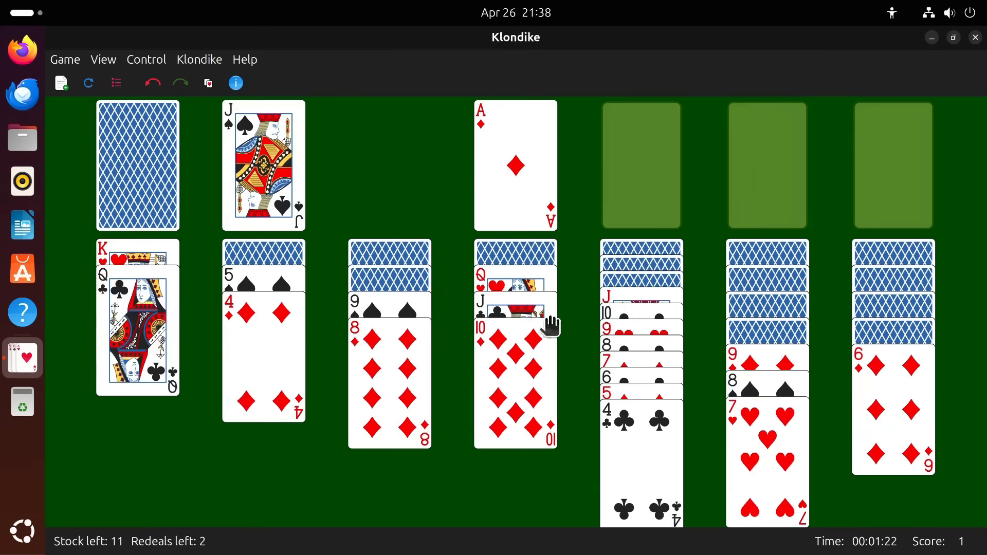
pyautogui.moveTo(642, 298); pyautogui.dragTo(138, 287)
pyautogui.moveTo(641, 257); pyautogui.dragTo(893, 391)
pyautogui.moveTo(390, 308); pyautogui.dragTo(516, 360)
pyautogui.click(143, 175)
pyautogui.click(137, 164)
pyautogui.moveTo(263, 164); pyautogui.dragTo(264, 411)
pyautogui.click(138, 165)
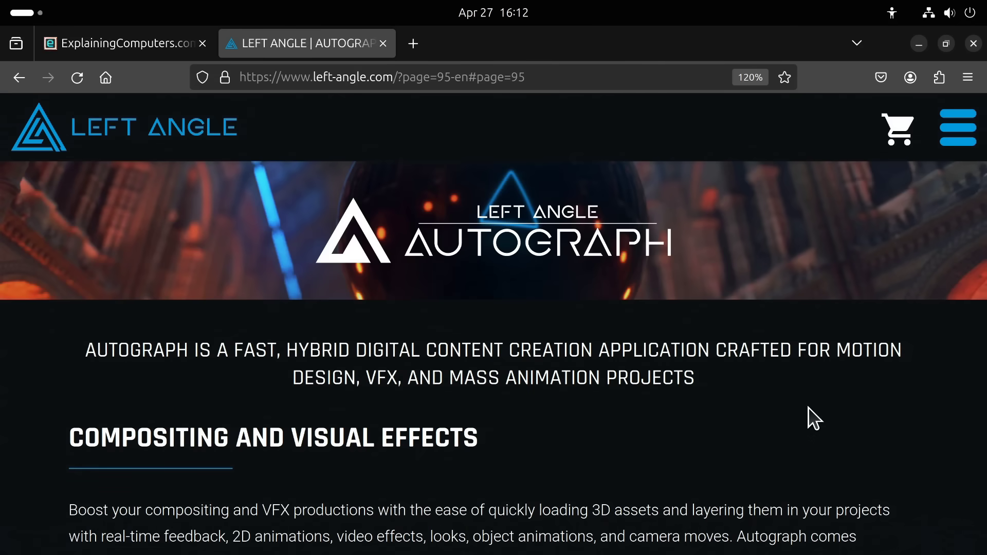
# Step: Minimise the Firefox window to reveal the desktop with its dock and Home folder
pyautogui.click(918, 44)
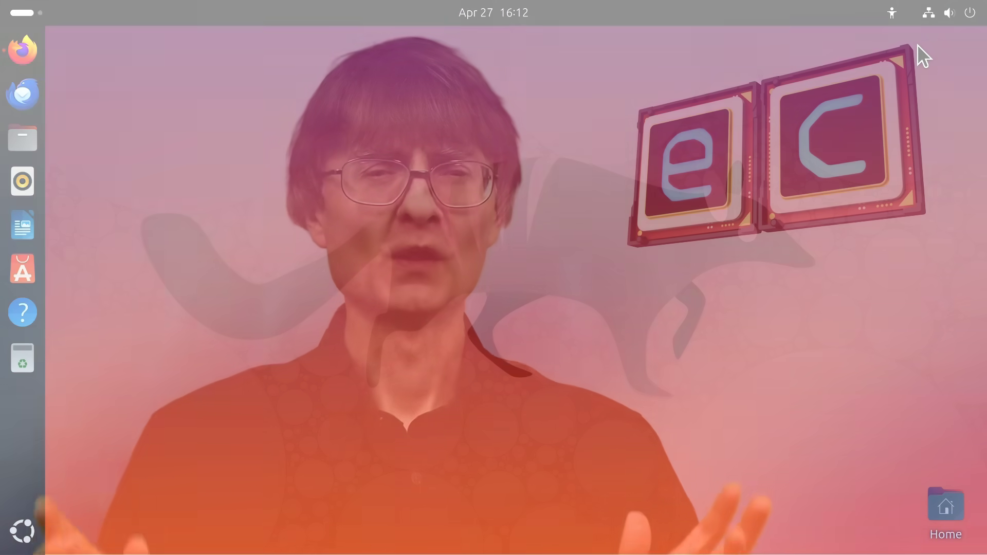